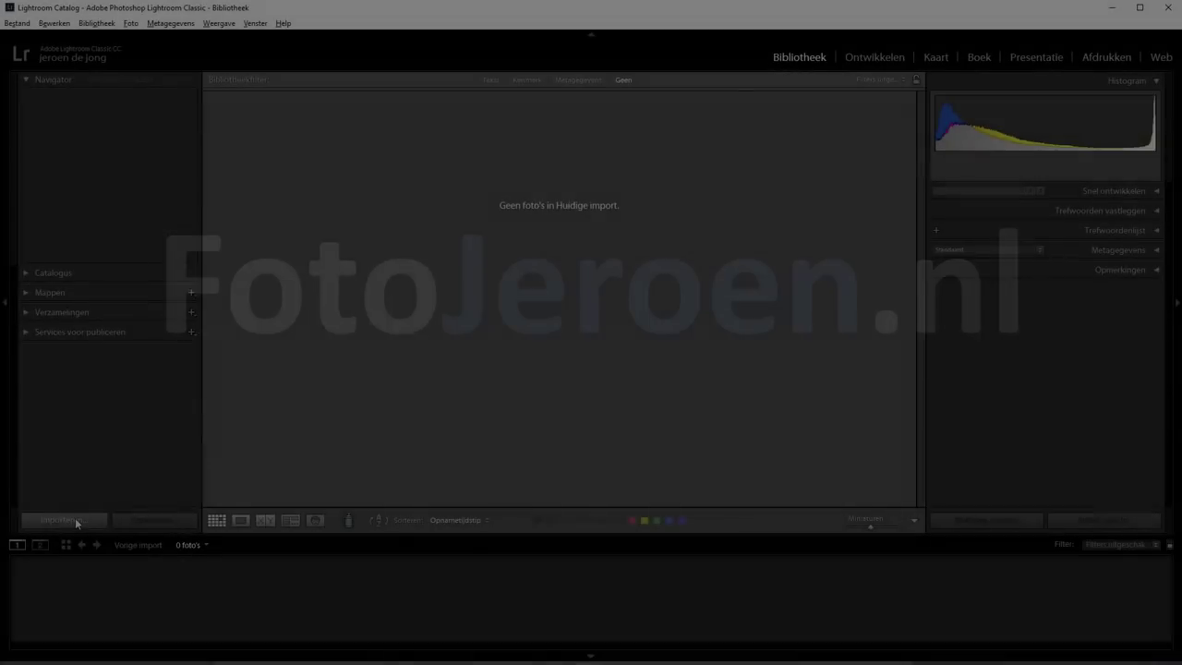
Import only _DJ_0946.CR2 of the twelve memory-card photos into the catalog.
left_click(74, 517)
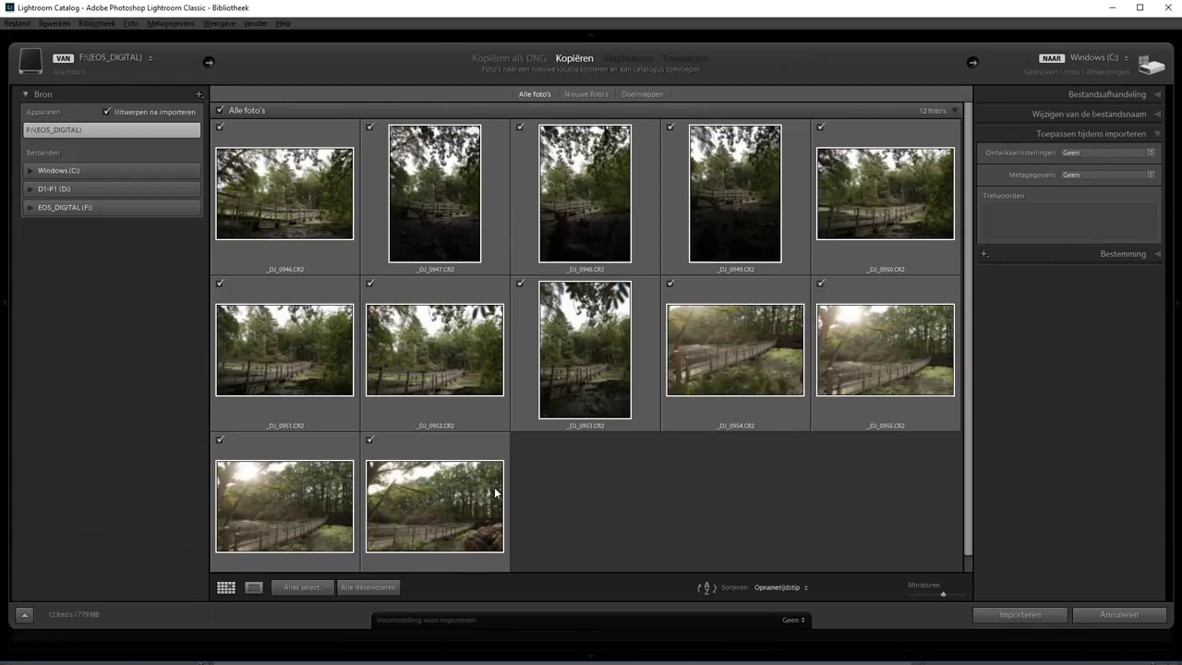
left_click(367, 587)
left_click(219, 127)
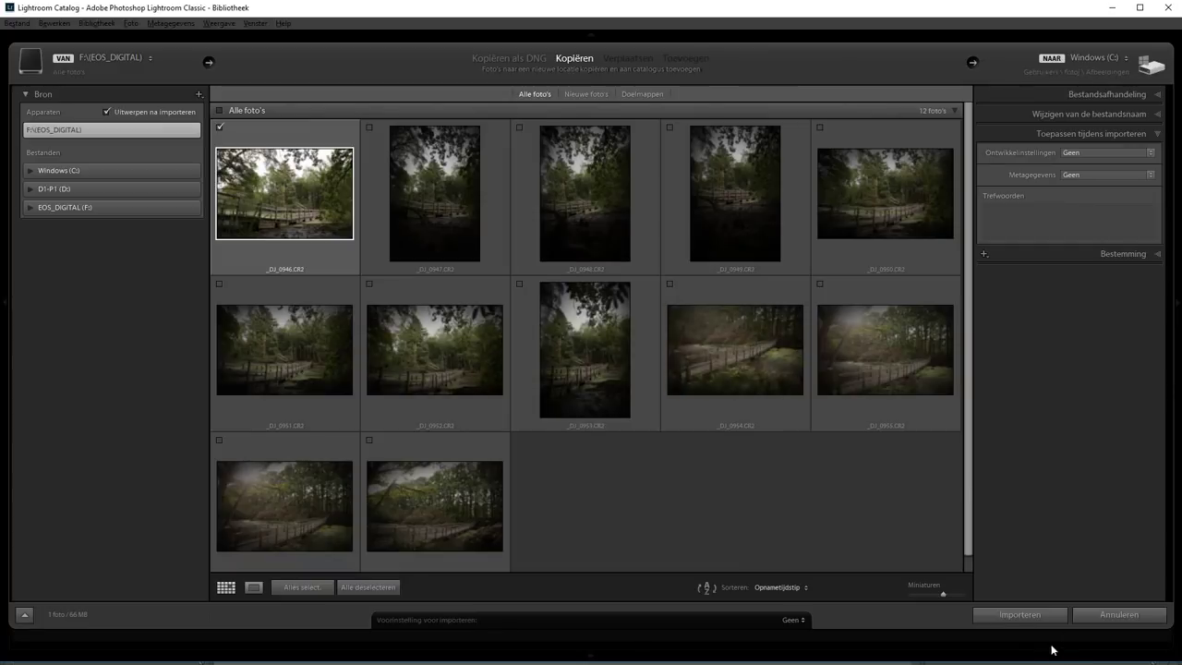
left_click(1019, 613)
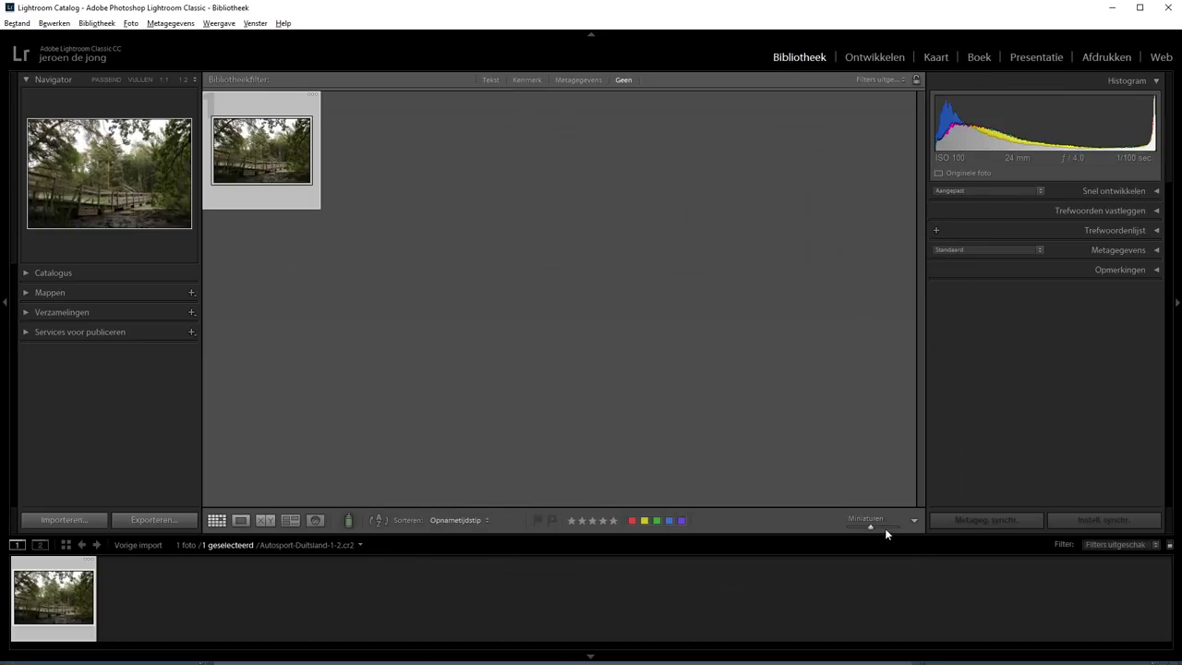
Enlarge the Library grid thumbnails with the Miniaturen slider.
left_click_drag(885, 526, 889, 527)
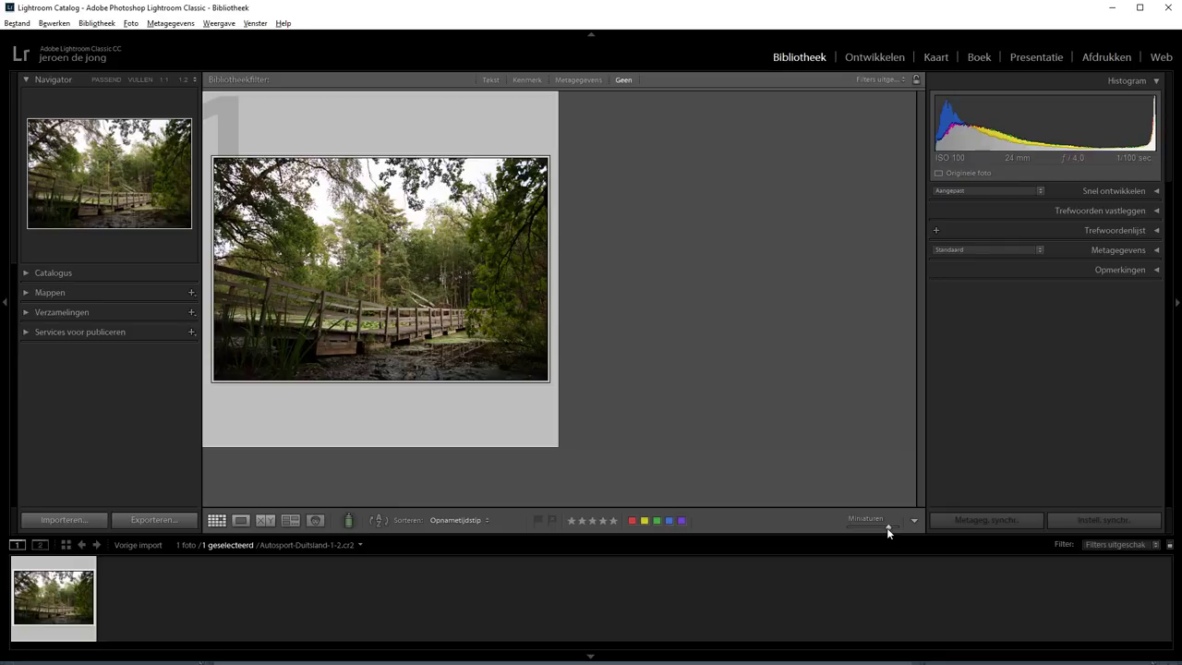
Switch the bridge photo to the Develop (Ontwikkelen) module.
left_click(866, 60)
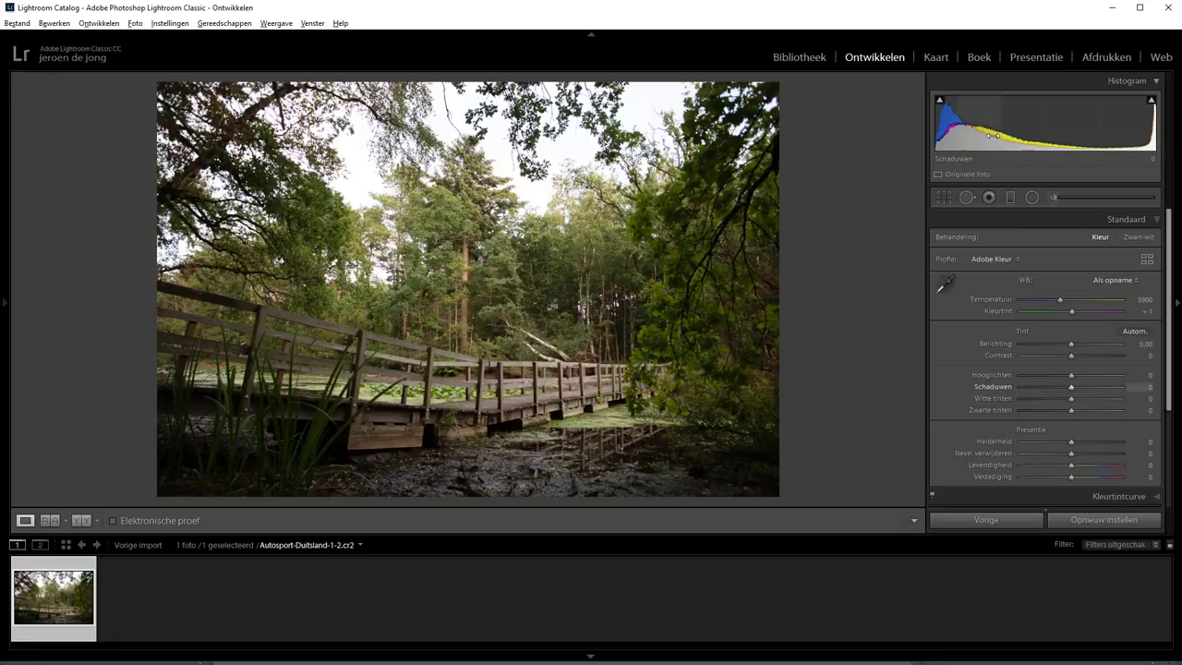
left_click_drag(1071, 344, 1039, 352)
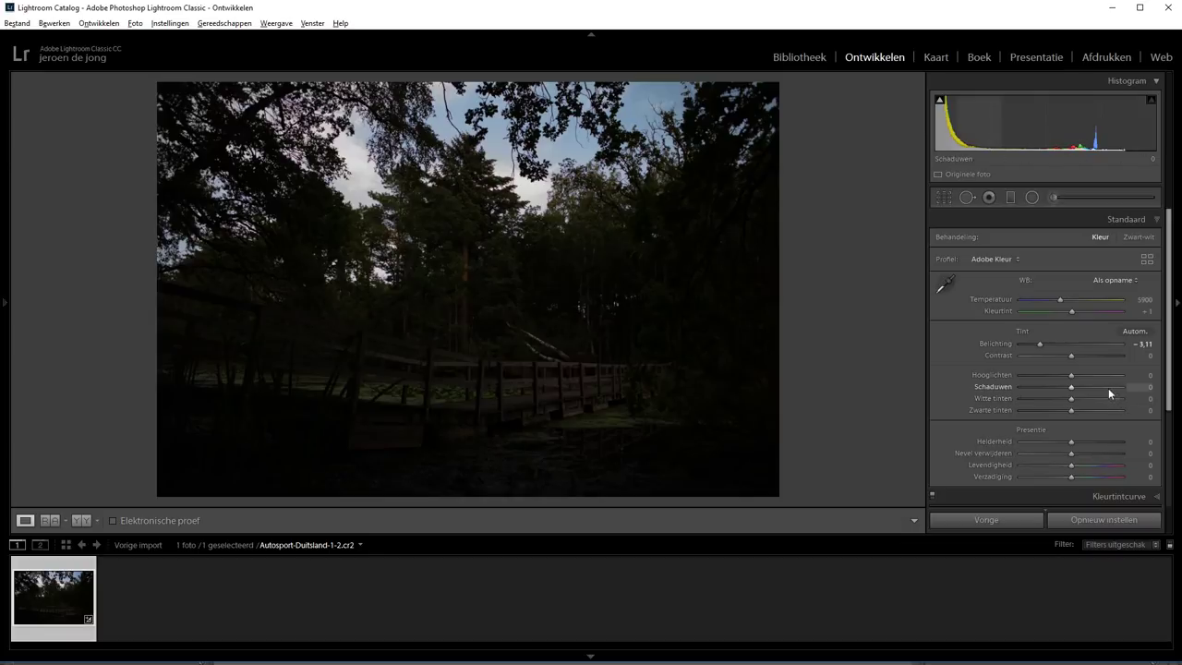
left_click_drag(1071, 388, 1154, 388)
left_click_drag(1081, 411, 1165, 410)
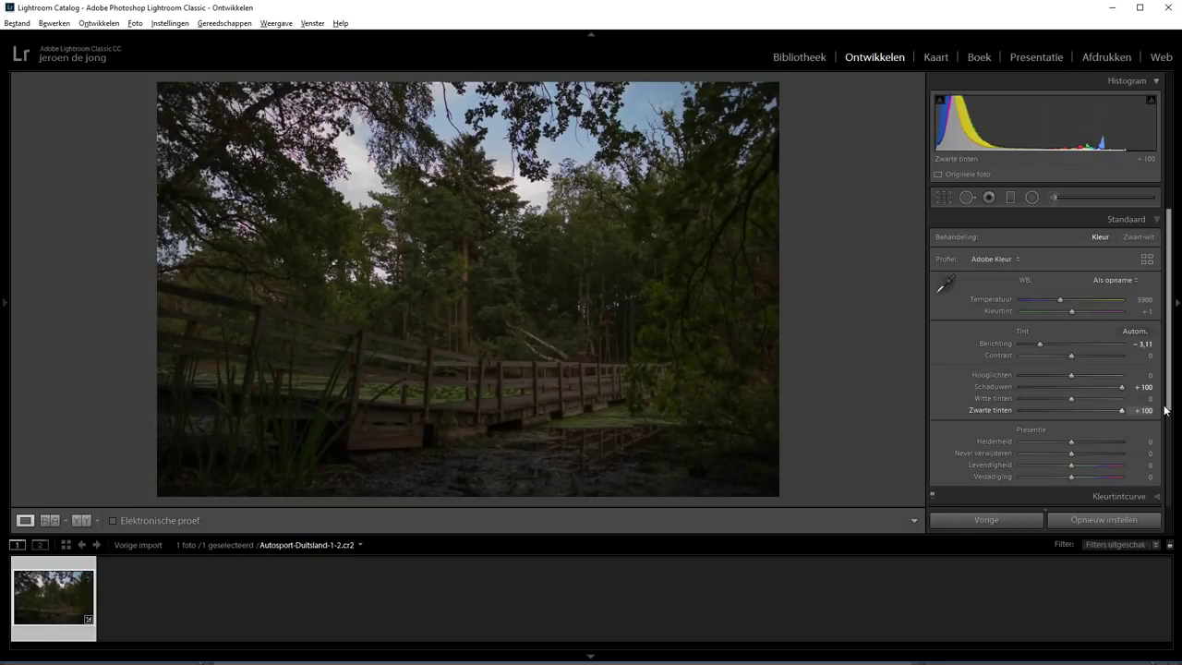
double_click(1042, 344)
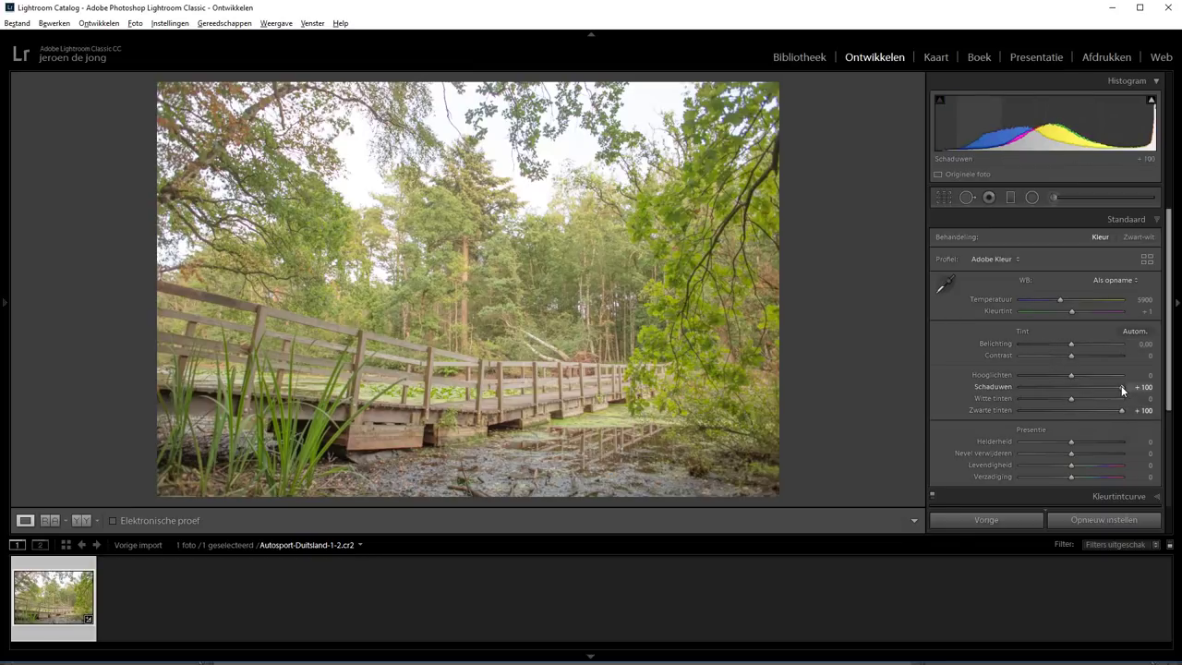
double_click(1122, 387)
double_click(1122, 411)
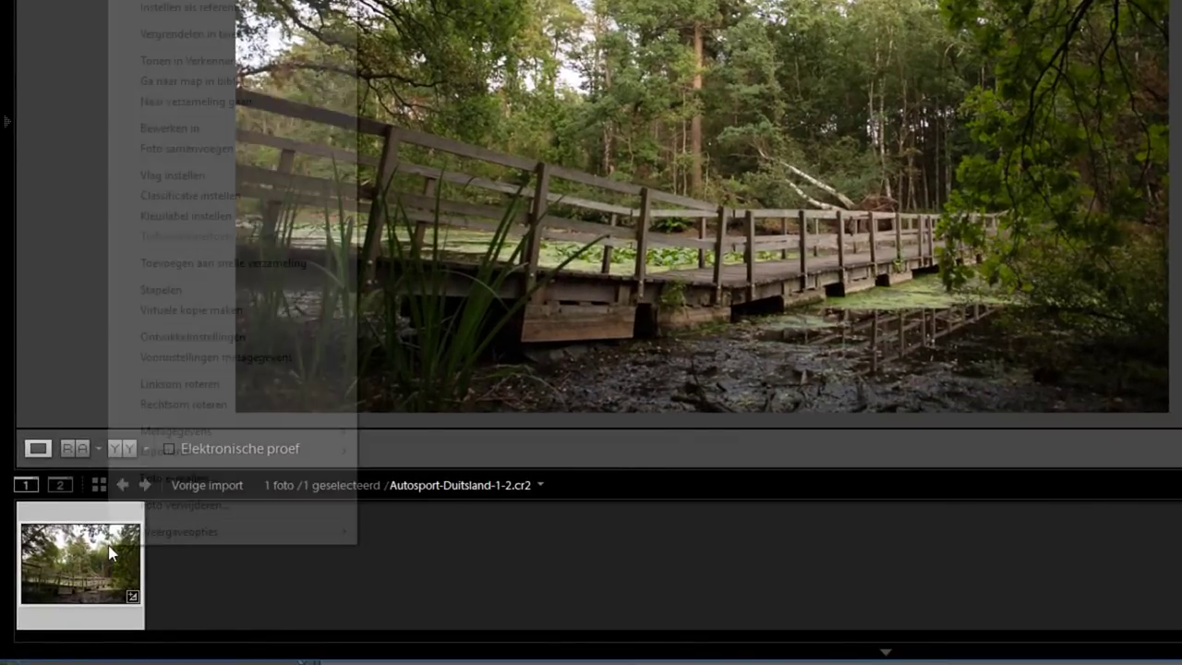
Make four virtual copies of the bridge photo, Kopie 1 to Kopie 4.
right_click(77, 589)
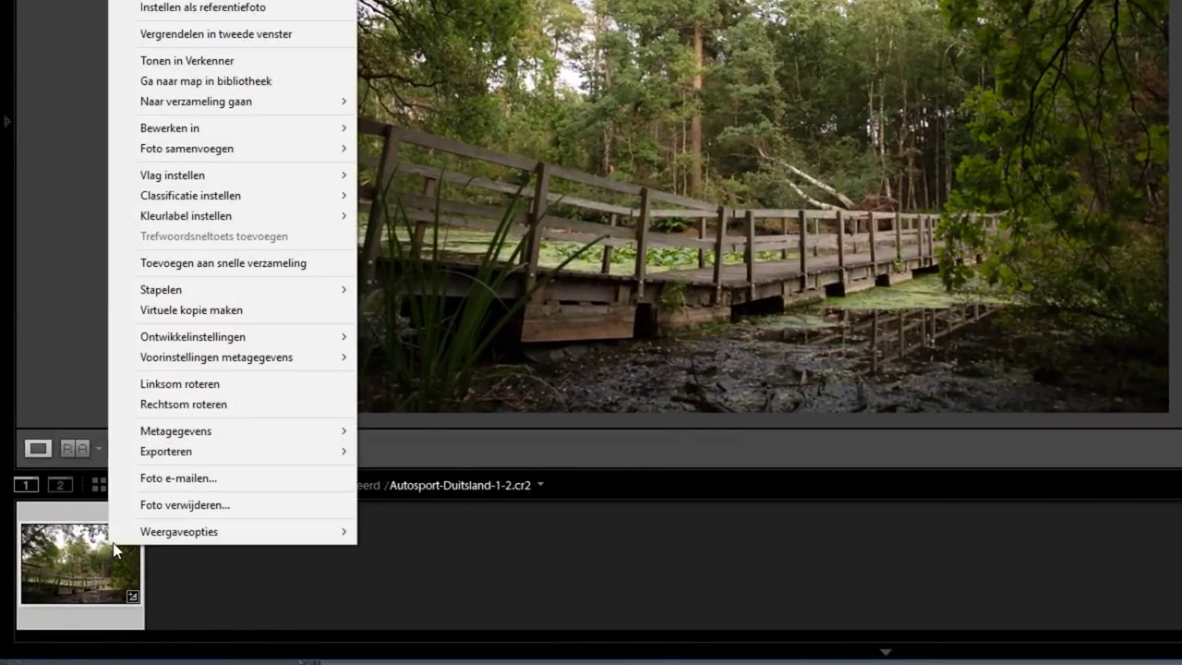
left_click(233, 318)
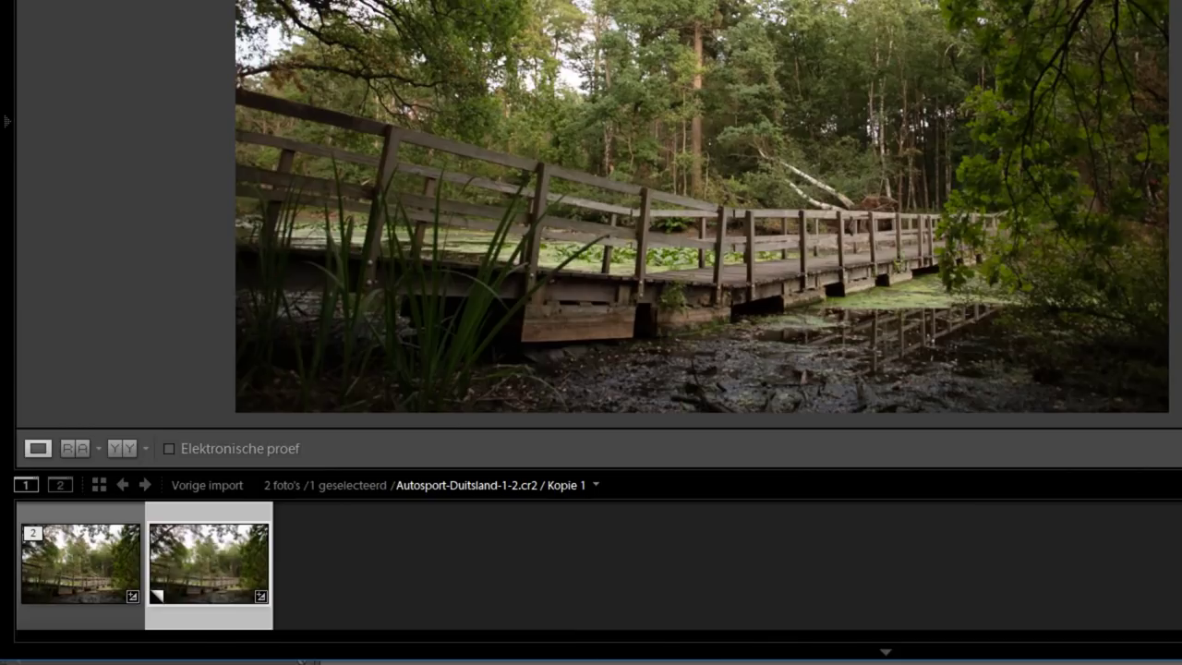
key("ctrl+apostrophe")
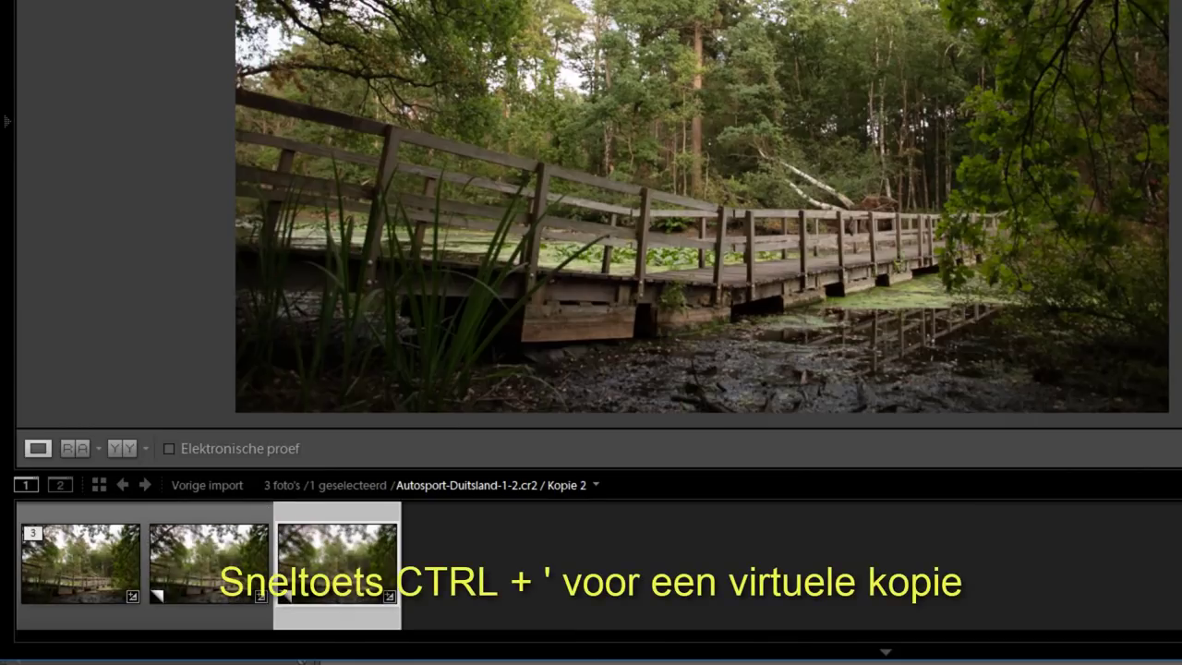
key("ctrl+apostrophe")
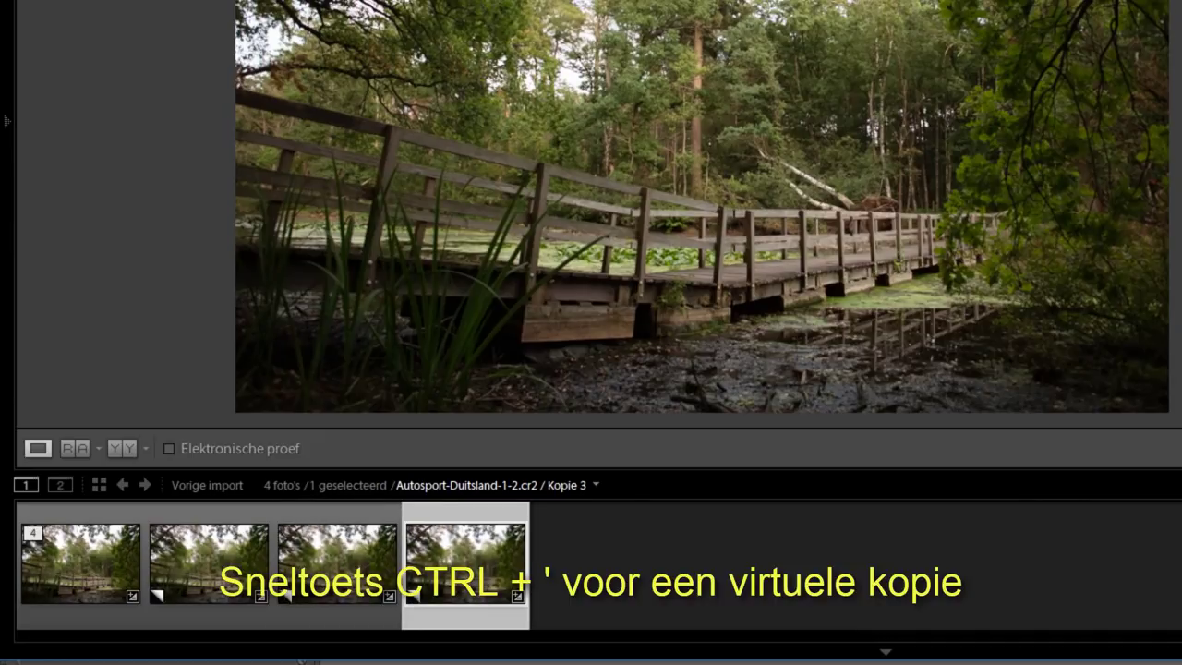
key("ctrl+apostrophe")
left_click(81, 564)
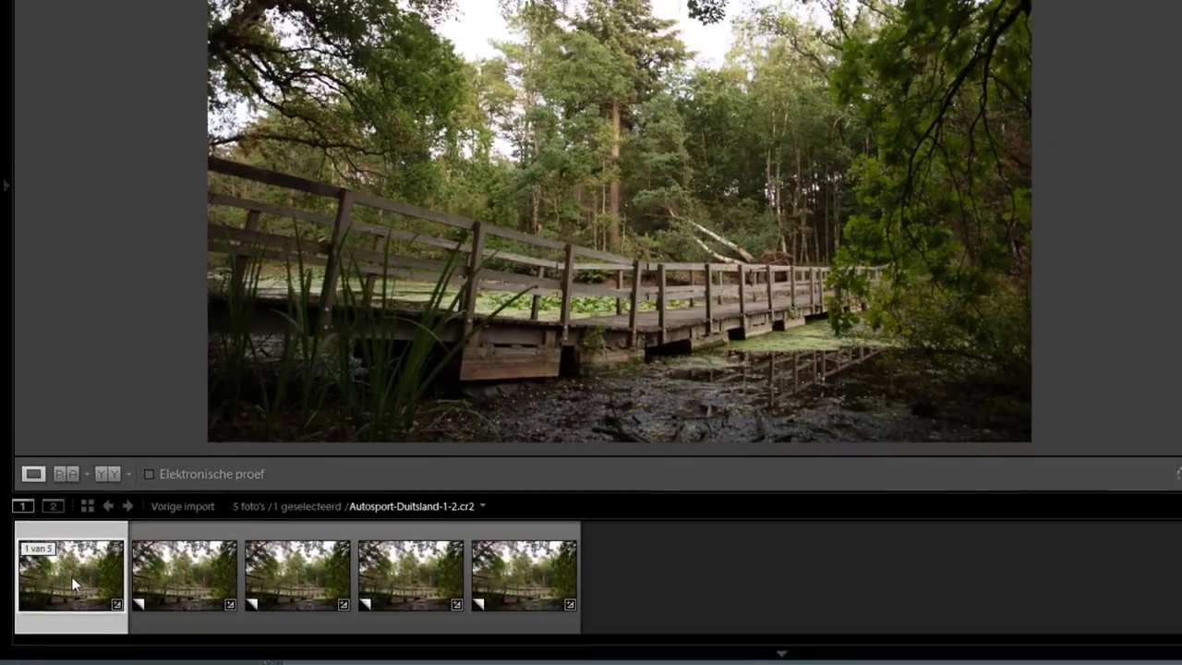
Set the first virtual copy's exposure to -1,00.
left_click(124, 591)
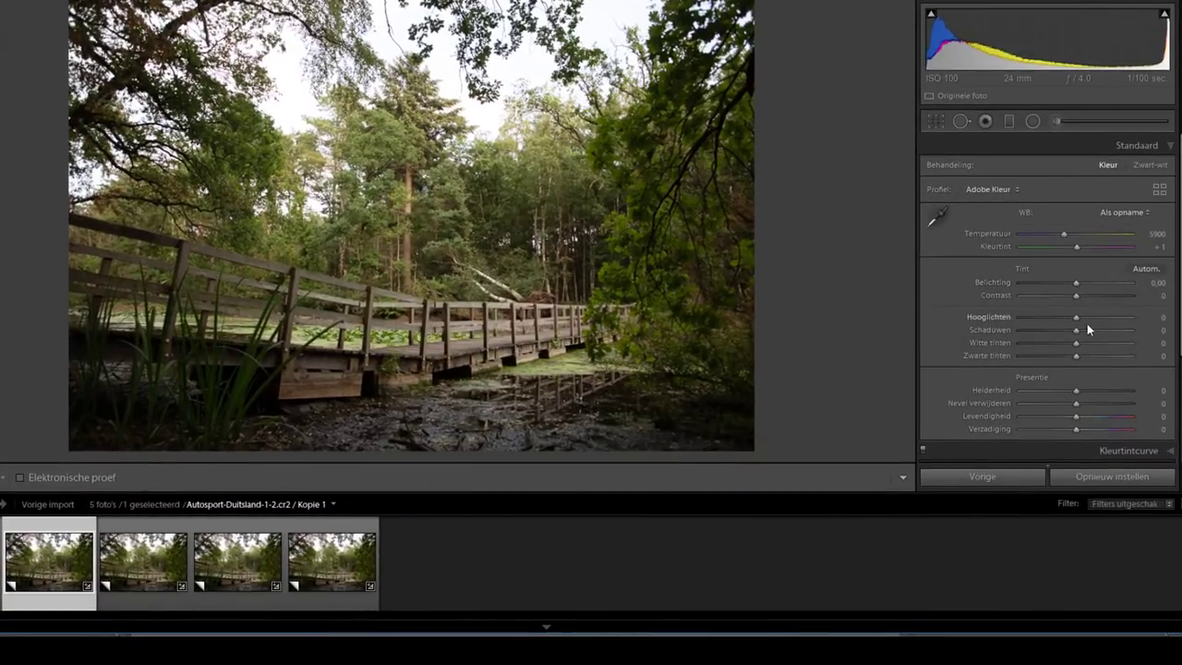
left_click_drag(1076, 282, 1064, 284)
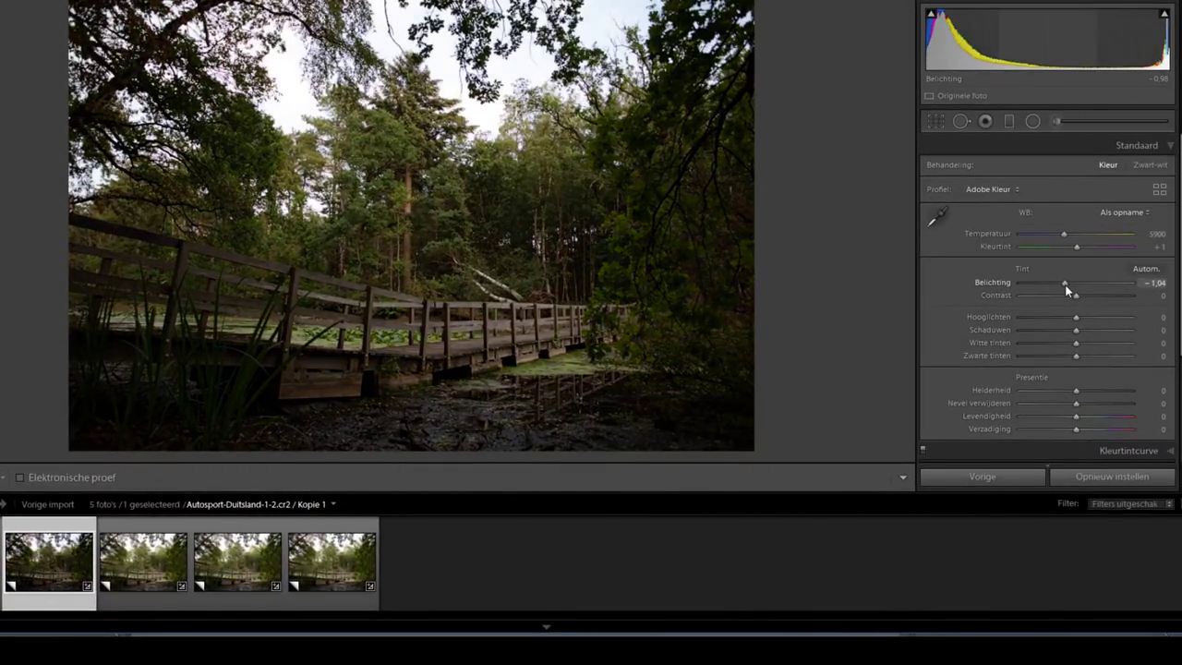
left_click(1152, 283)
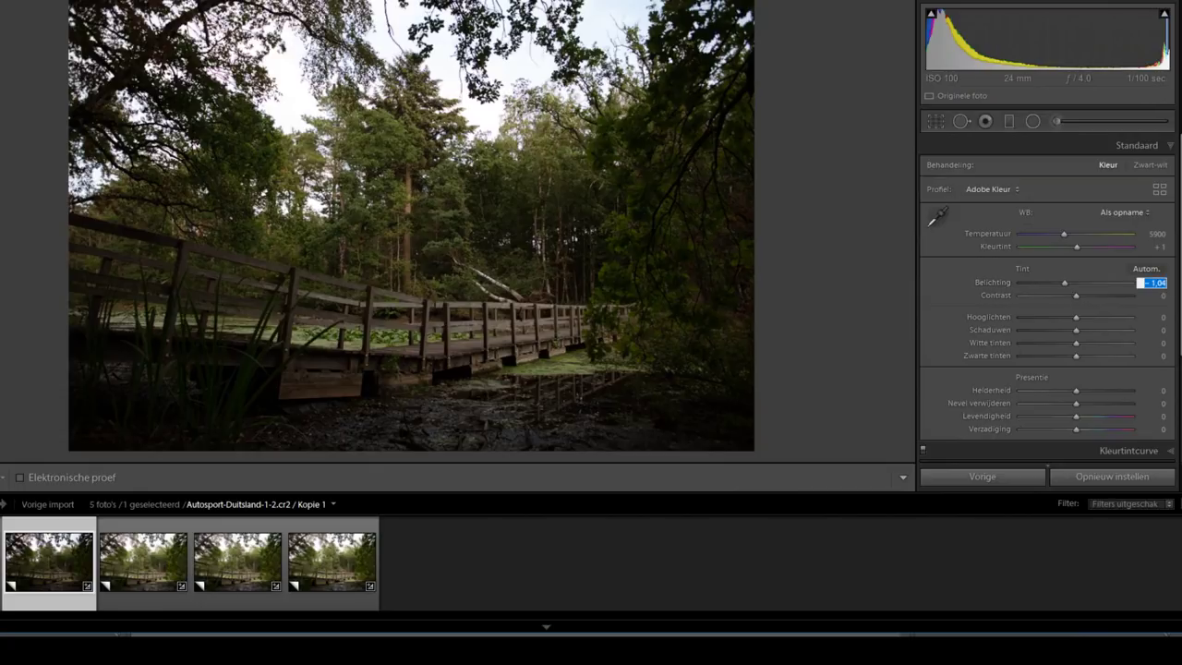
type("10")
key("Return")
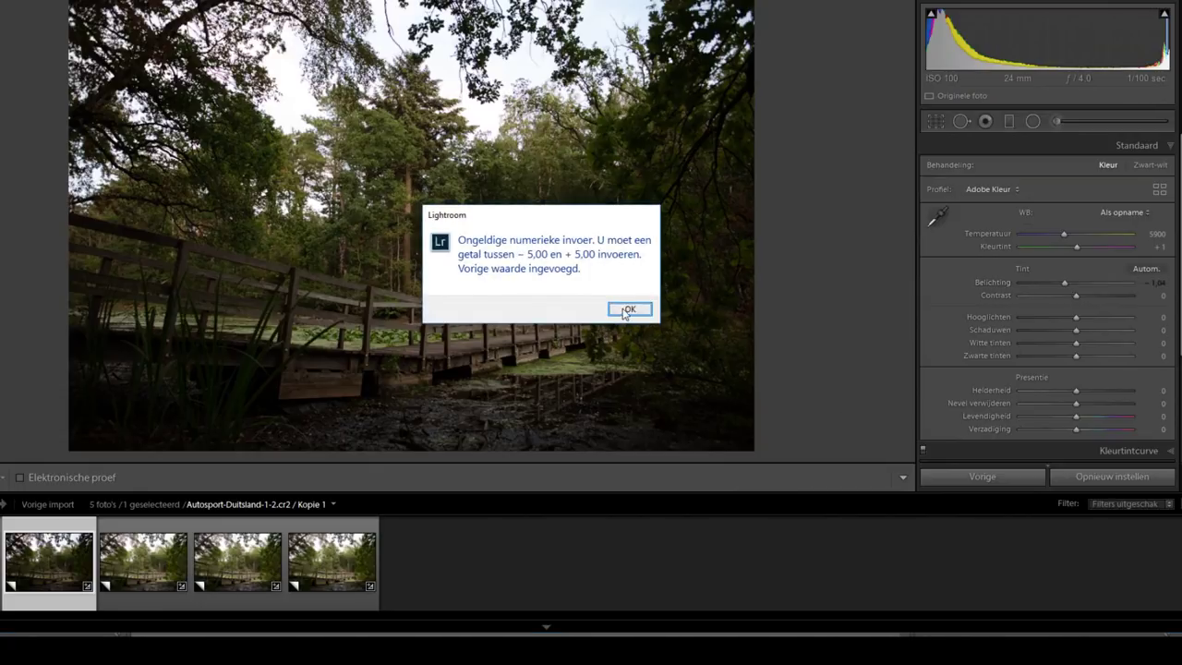
left_click(627, 309)
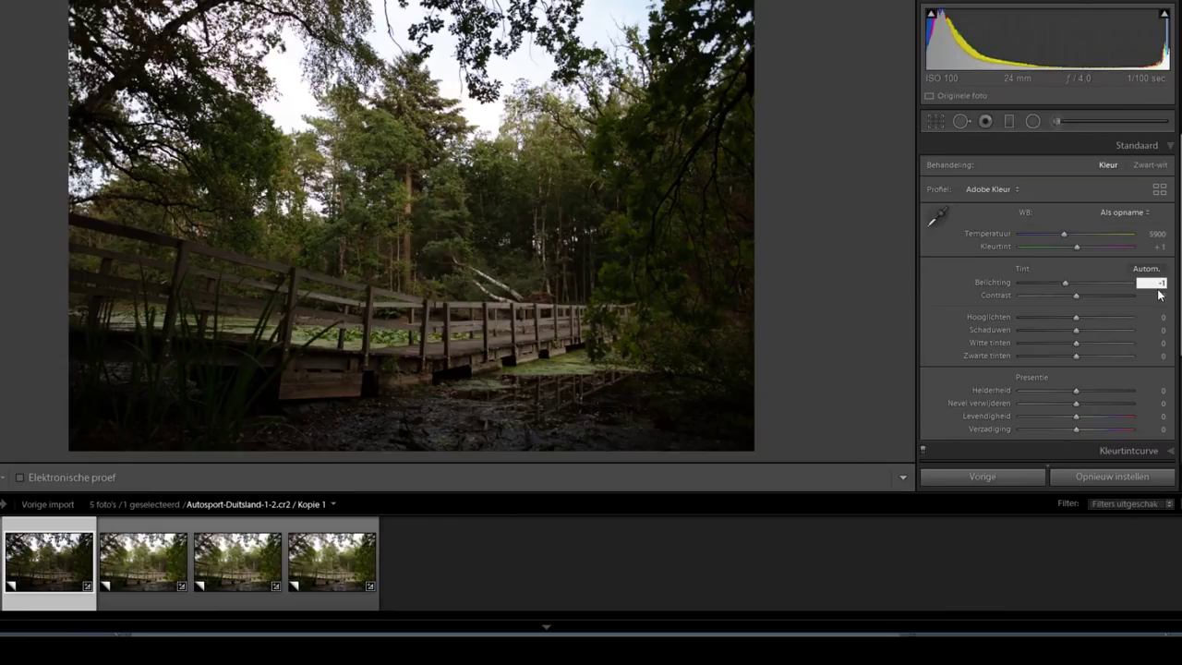
key("Return")
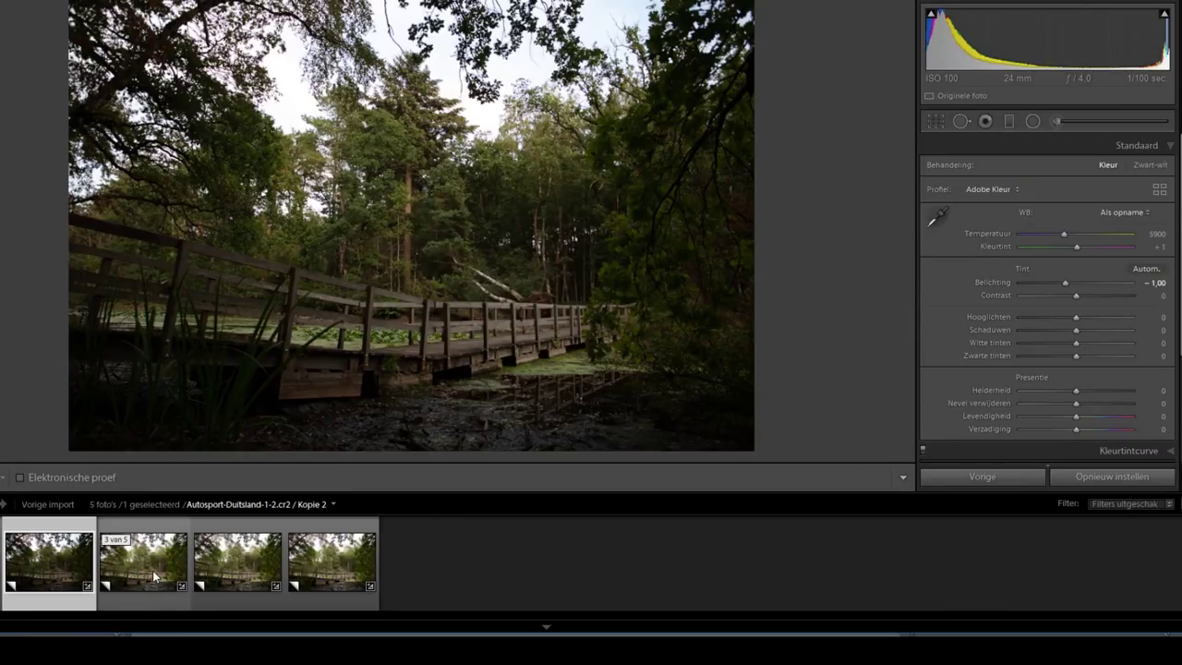
Set Kopie 2's exposure to -2,00.
left_click(153, 570)
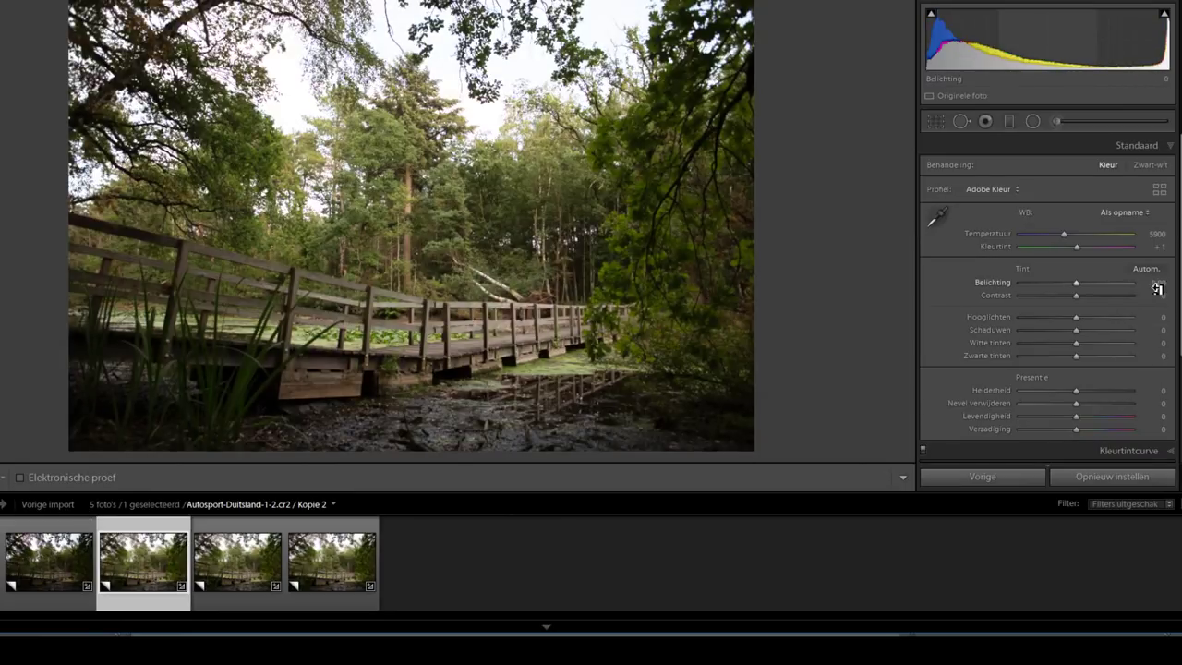
left_click(1156, 284)
type("-0,2")
key("Return")
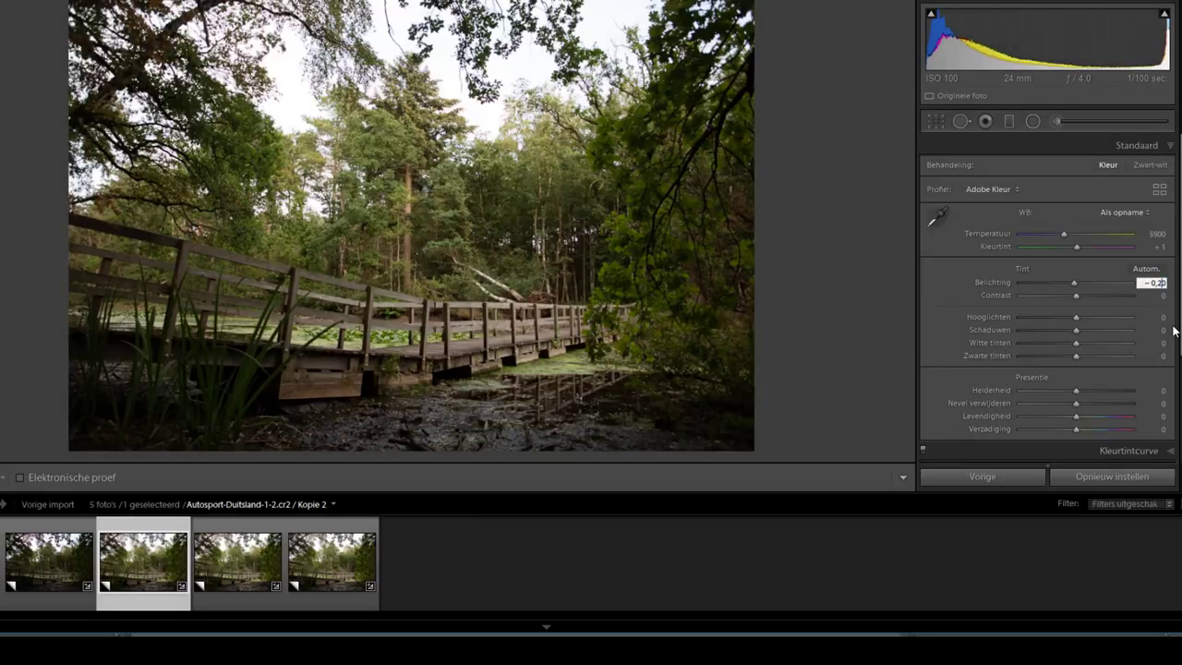
type("-2")
key("Return")
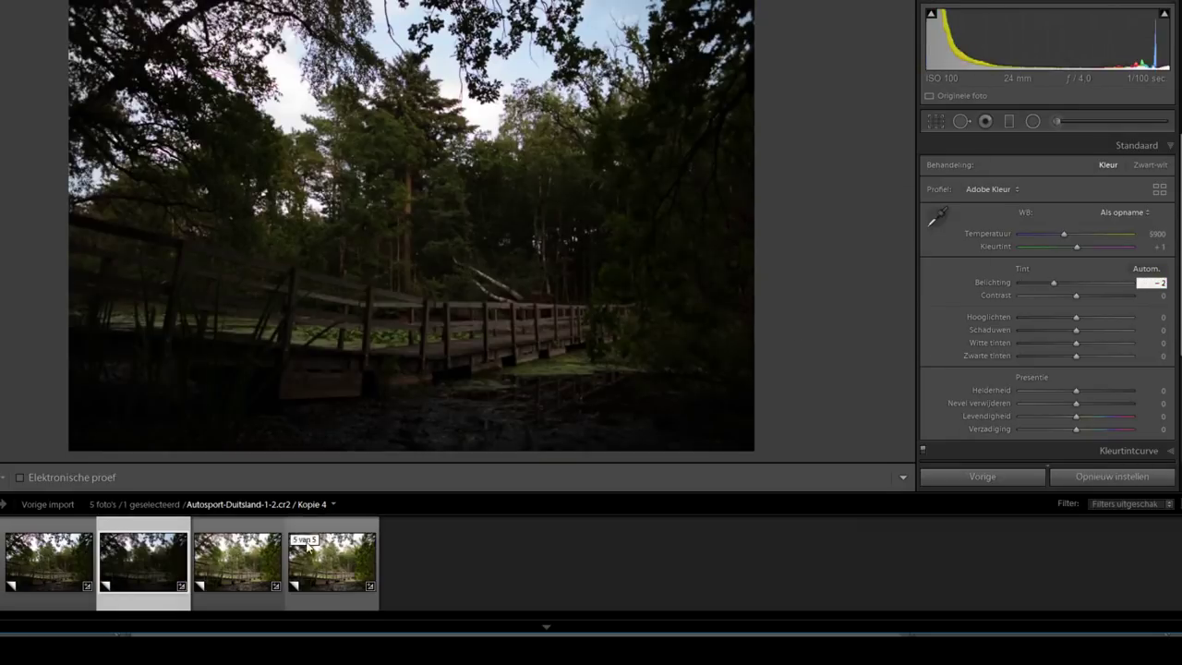
Set Kopie 3's exposure to +1,00 and Kopie 4's to +2,00.
key("Right")
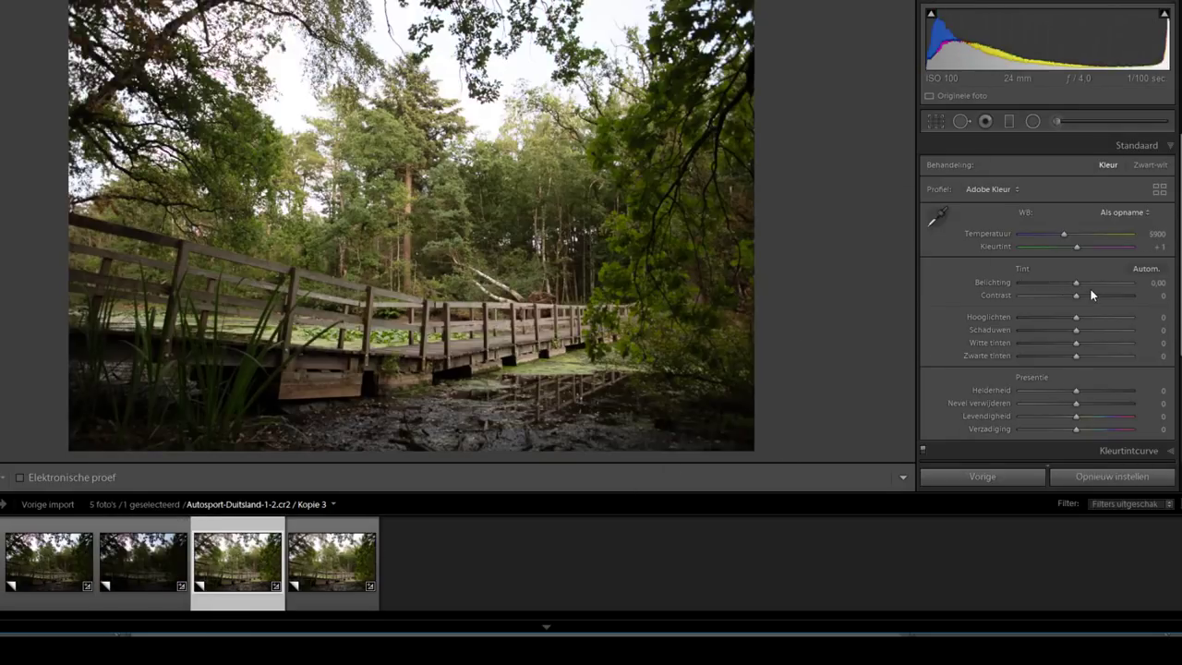
left_click(1154, 283)
type("1")
key("Return")
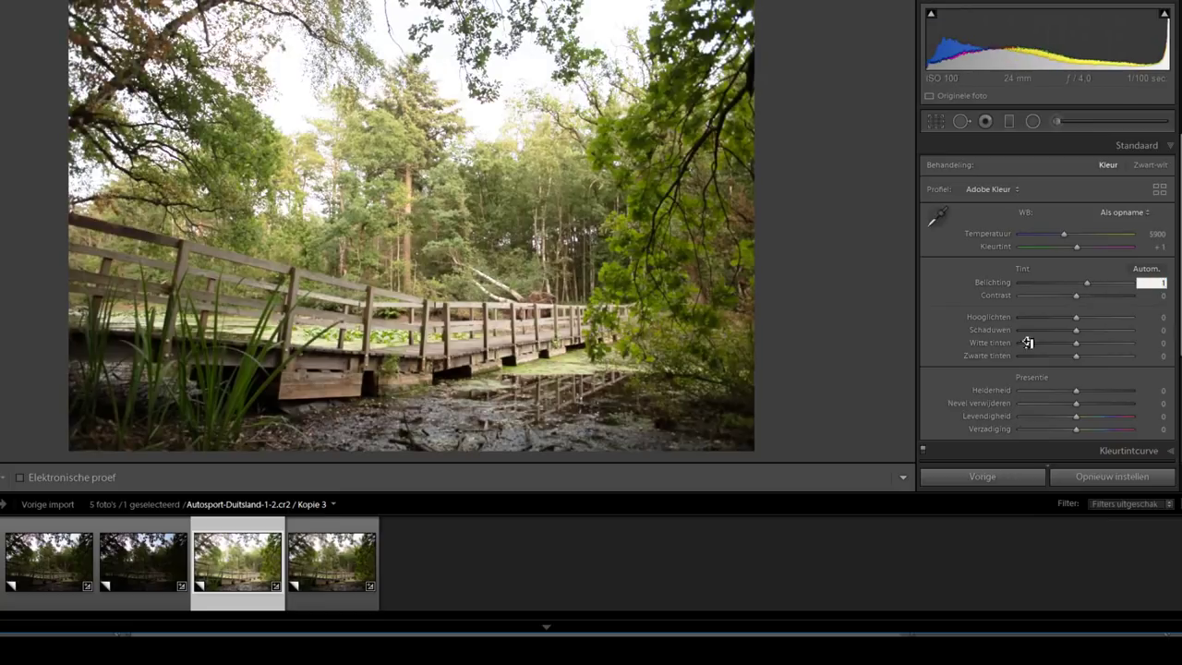
left_click(337, 572)
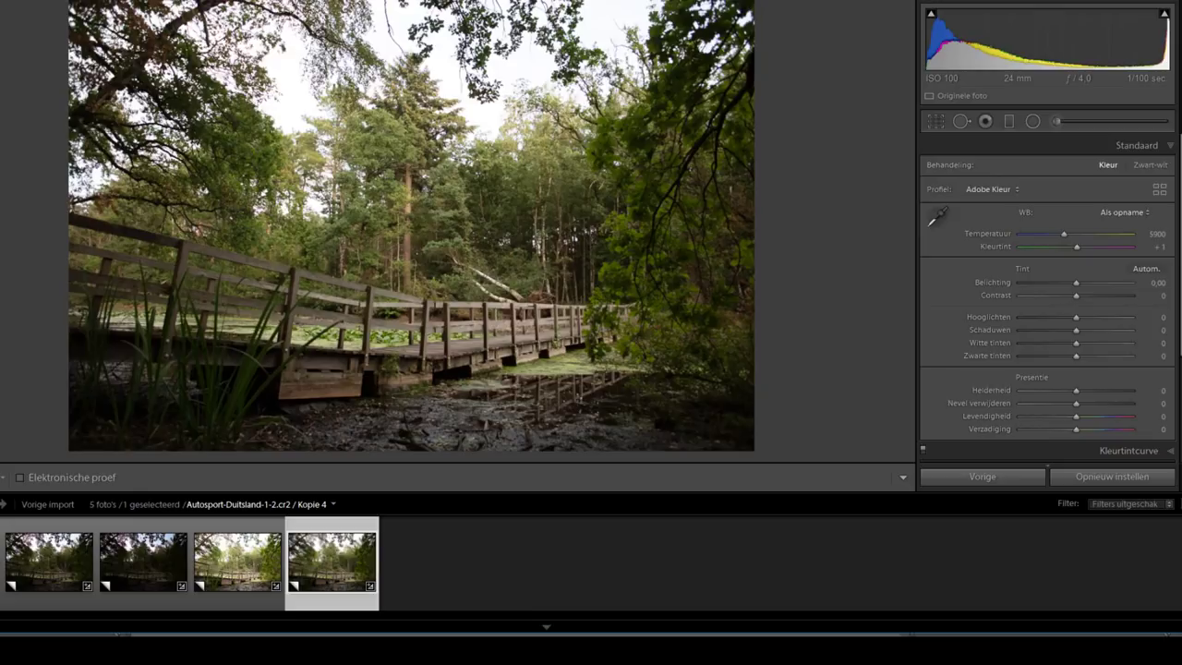
left_click(1151, 282)
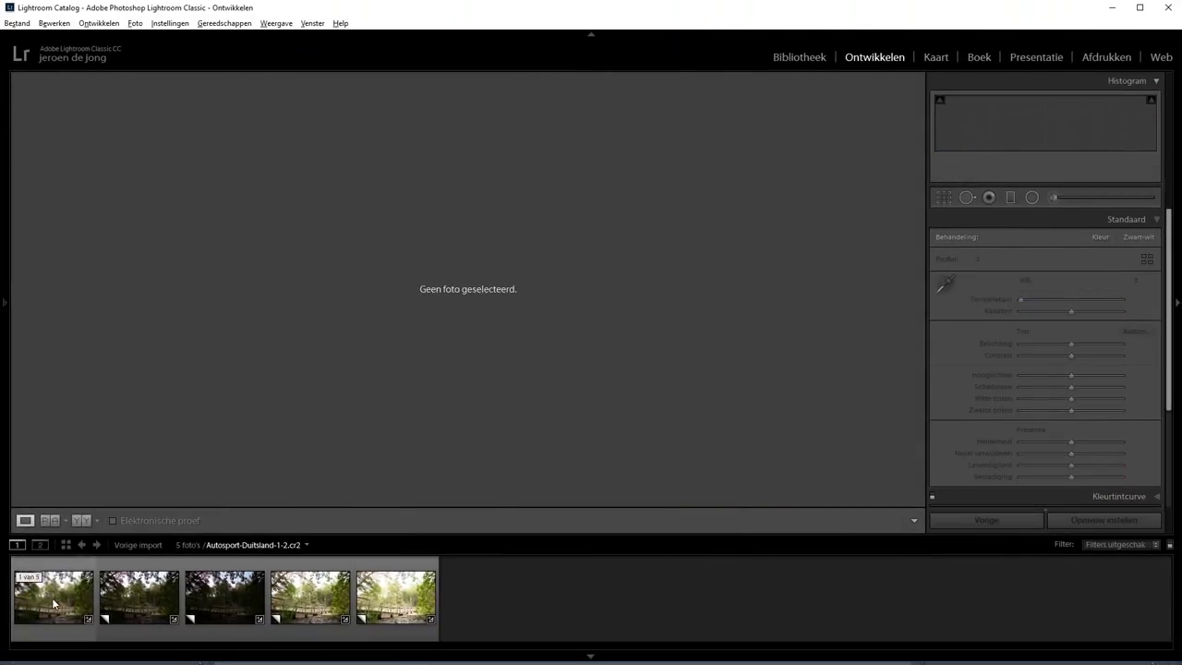
left_click(54, 602)
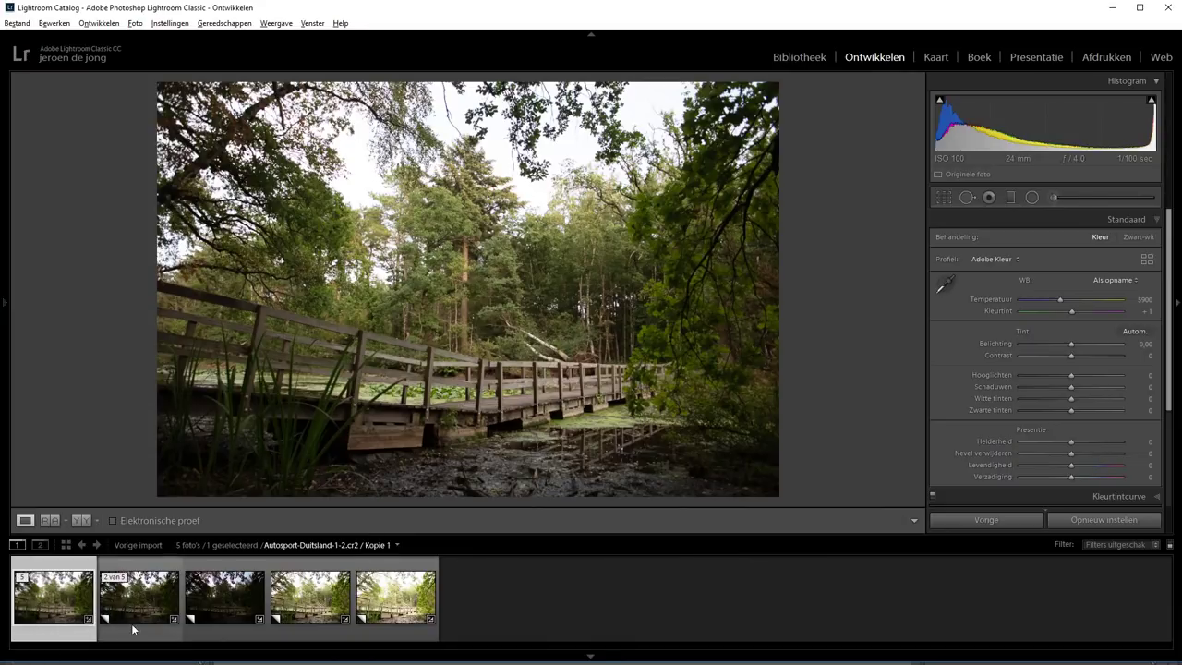
Review the copies at -1,00, -2,00, +1,00 and +2,00 exposure, ending on +2,00.
left_click(148, 598)
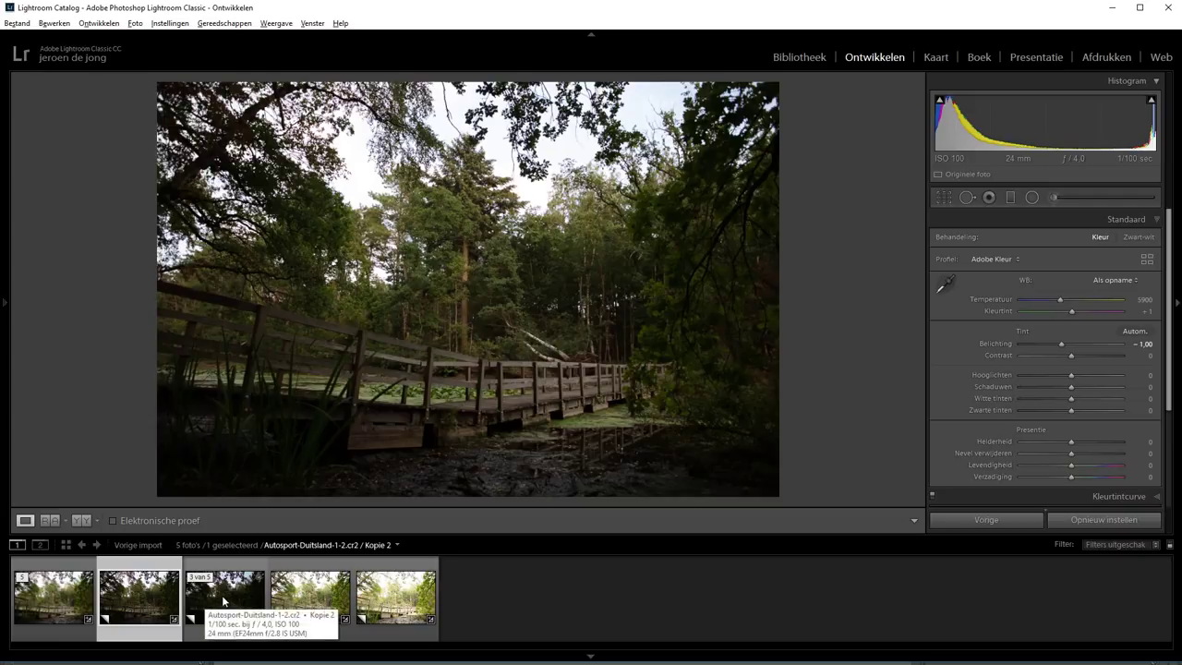
left_click(228, 600)
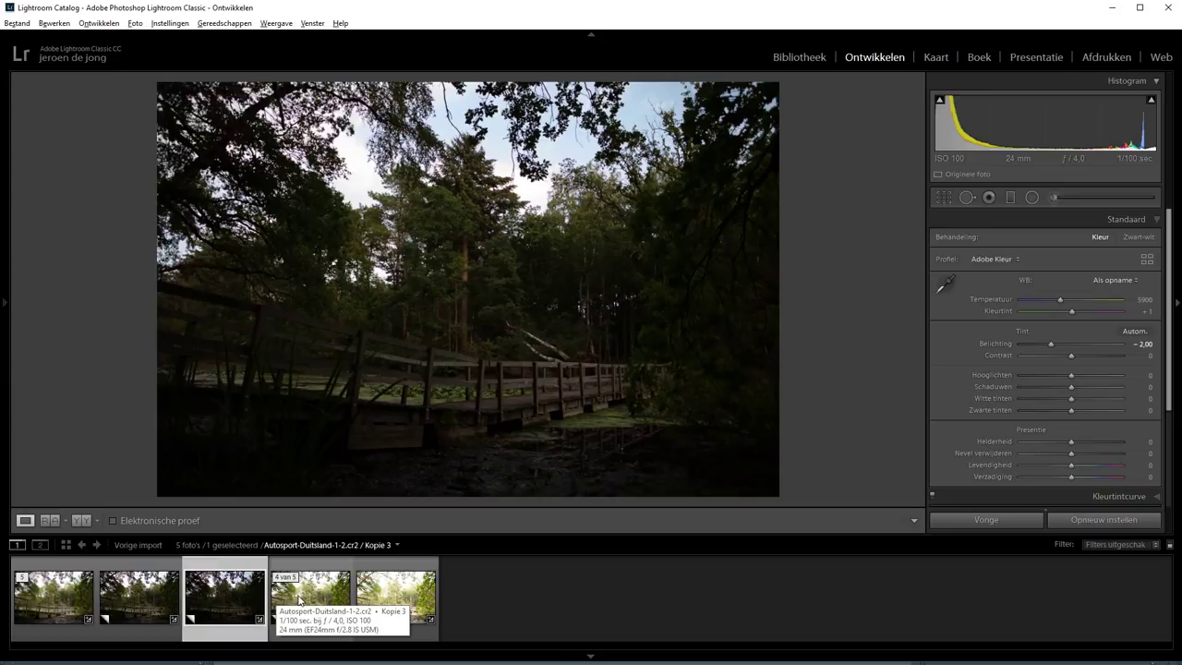
left_click(310, 594)
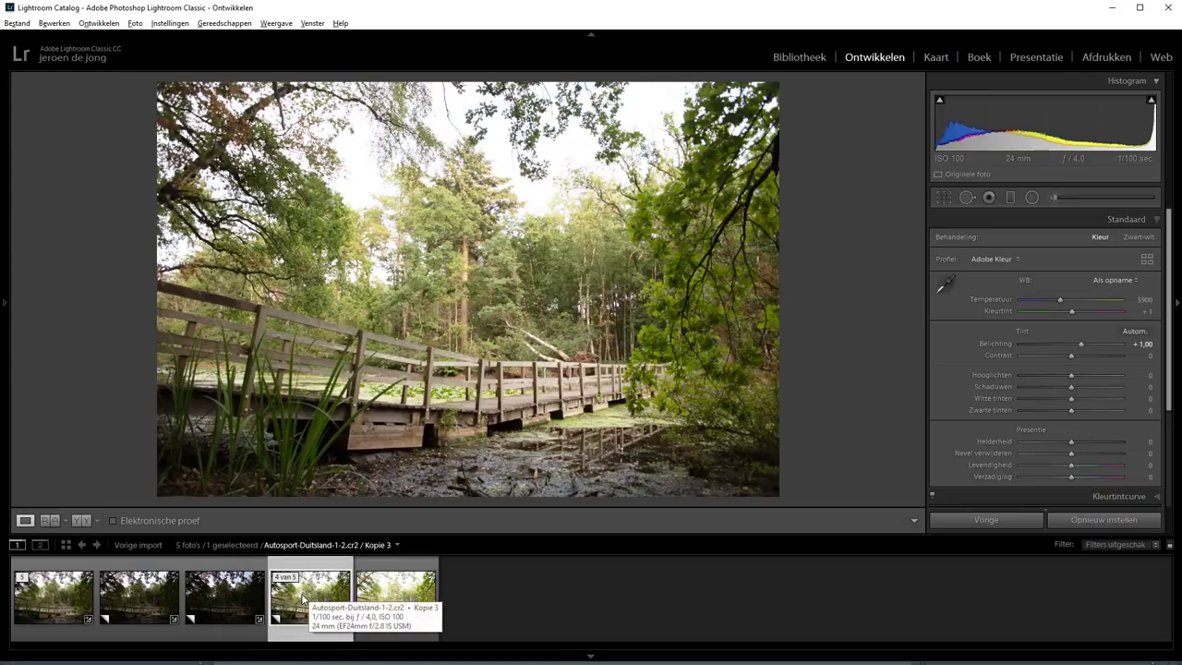
left_click(408, 594)
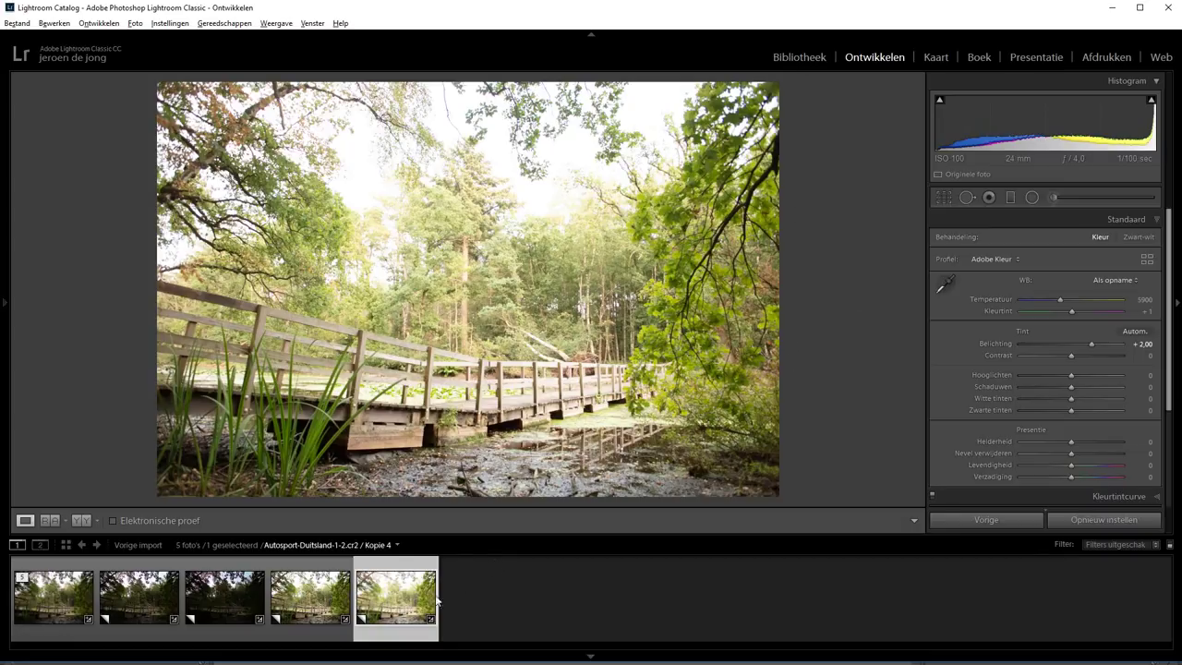
Select all five exposure copies and bring up their Photo Merge options.
key("ctrl+a")
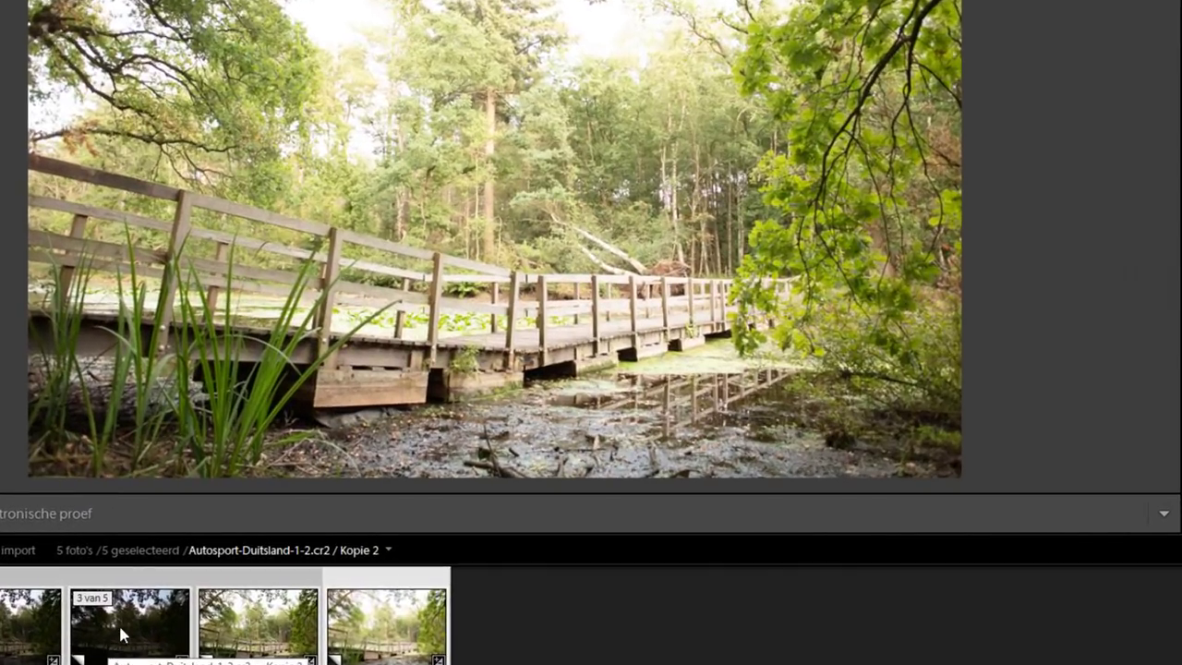
right_click(121, 634)
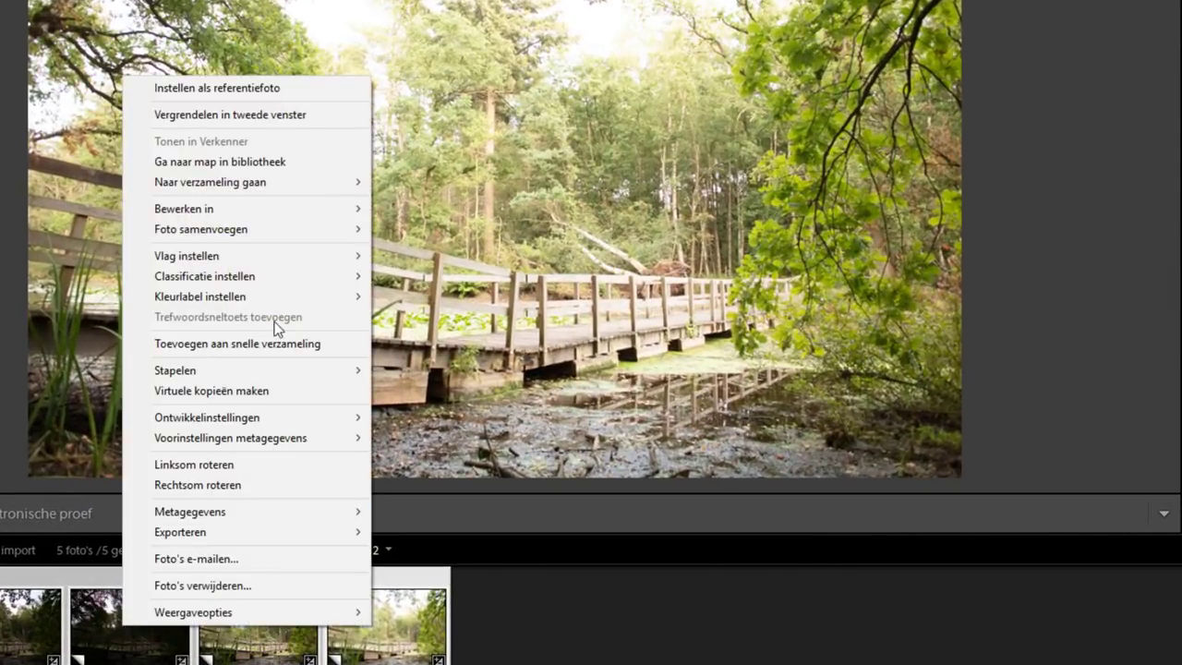
mouse_move(200, 229)
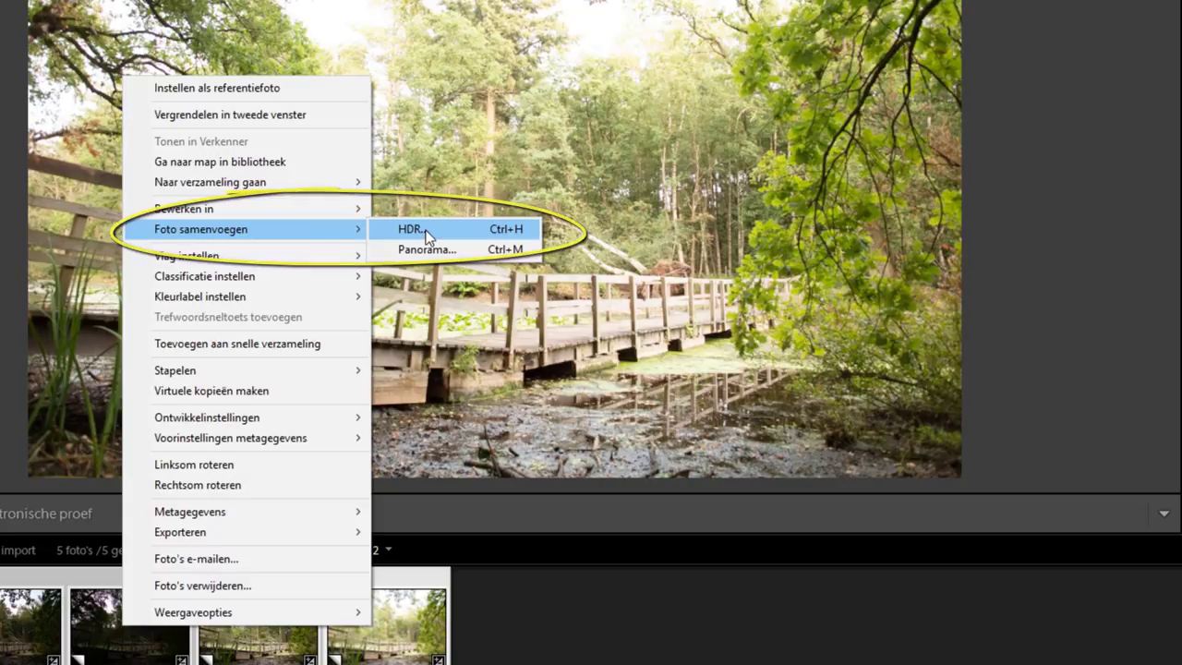
Merge the five copies into an HDR with Auto Align, Auto Settings and no deghosting.
left_click(426, 233)
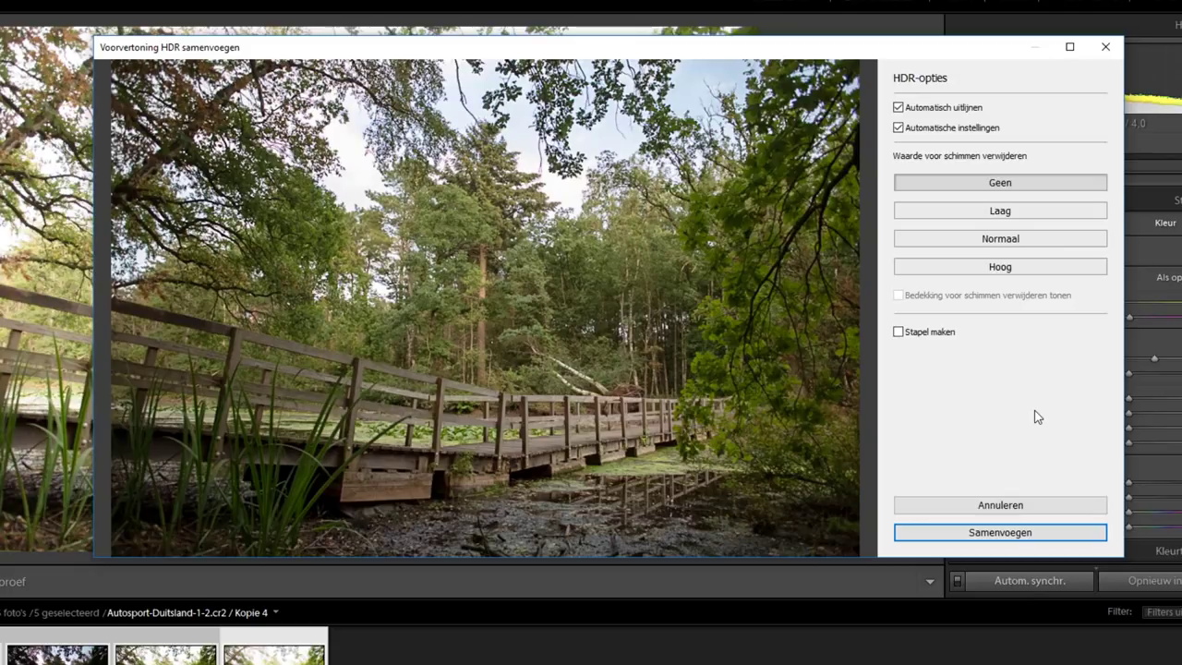
left_click(963, 540)
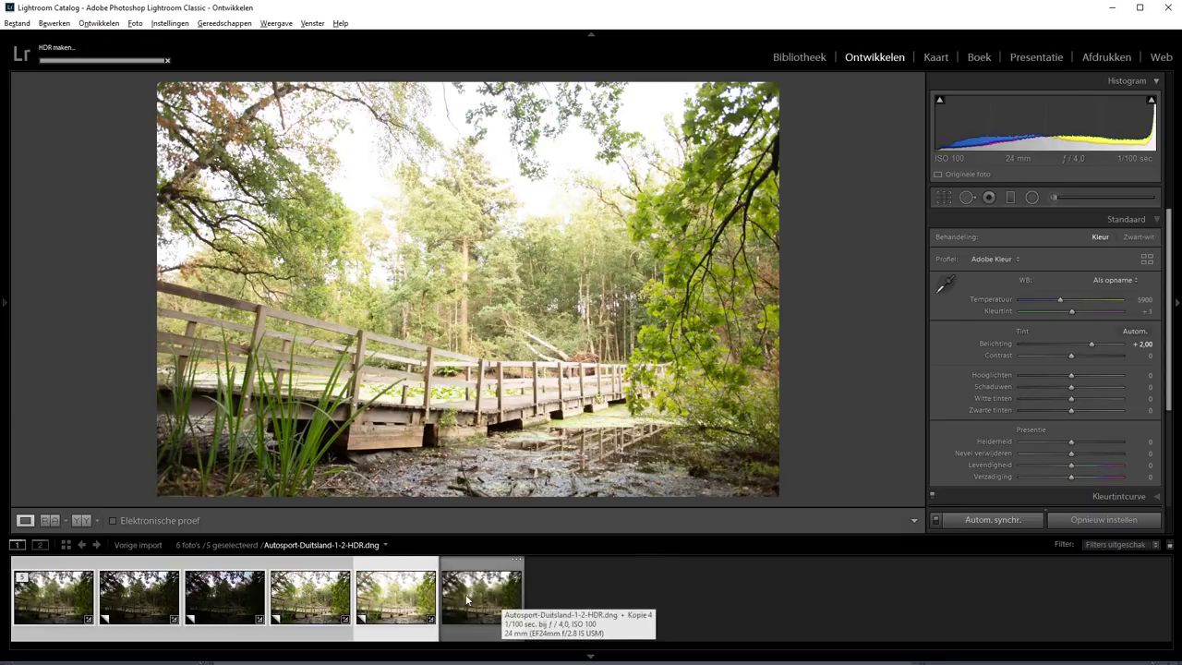
Compare the merged HDR DNG against the original exposure, ending on the HDR.
left_click(491, 600)
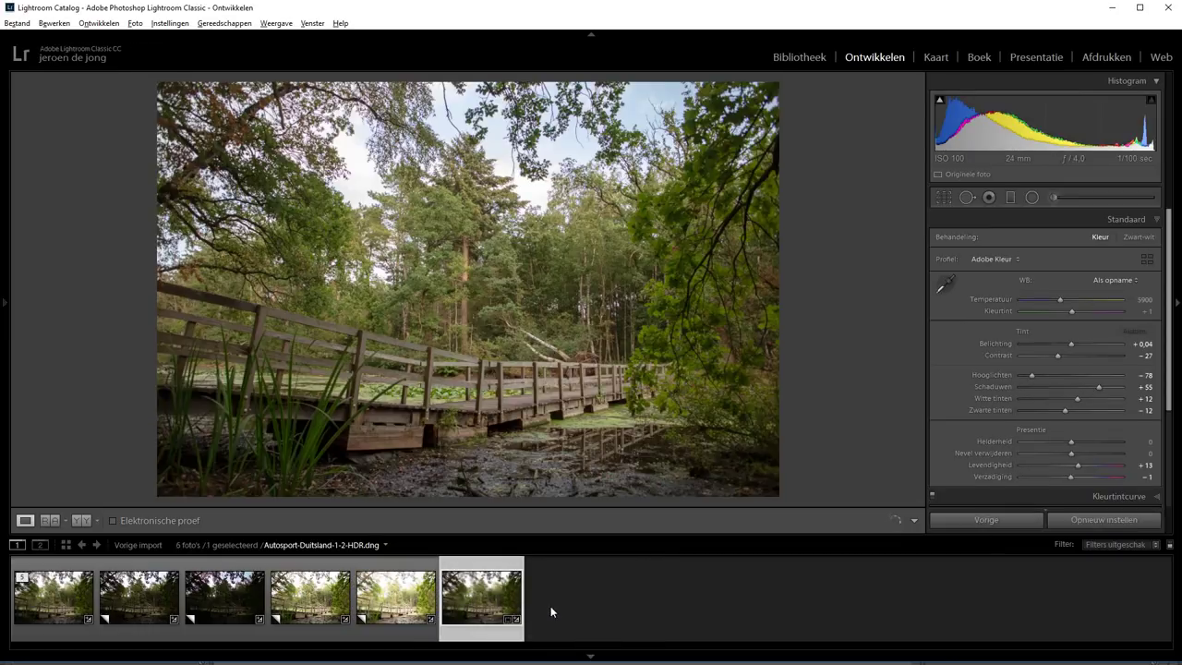
left_click(53, 606)
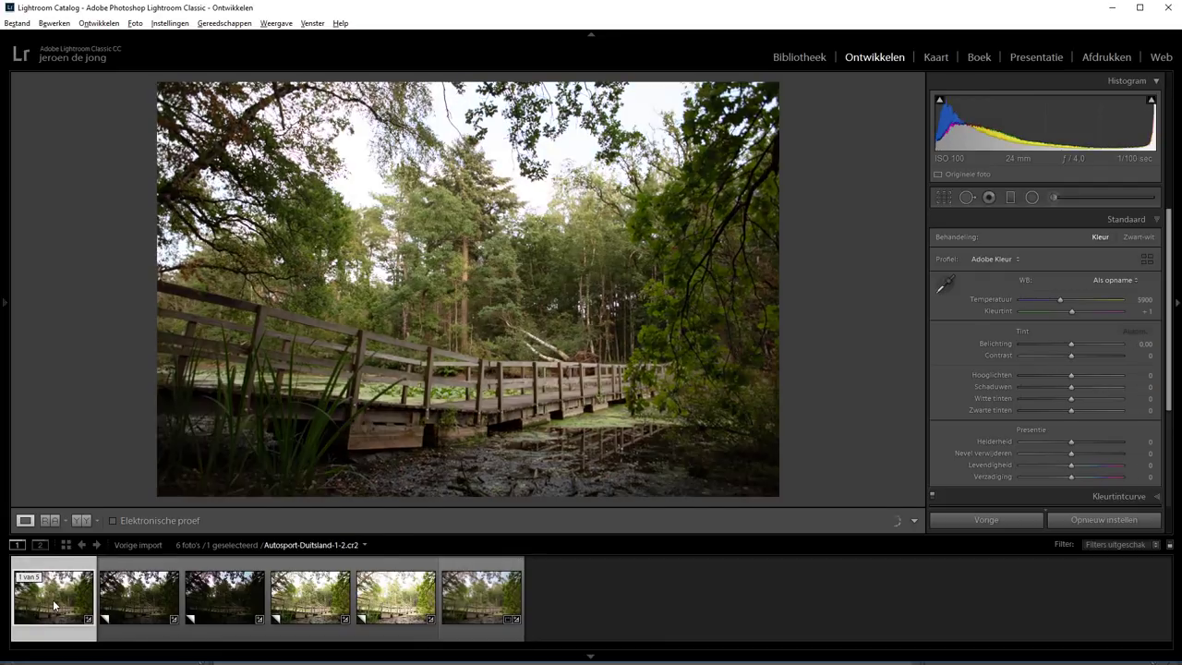
left_click(479, 606)
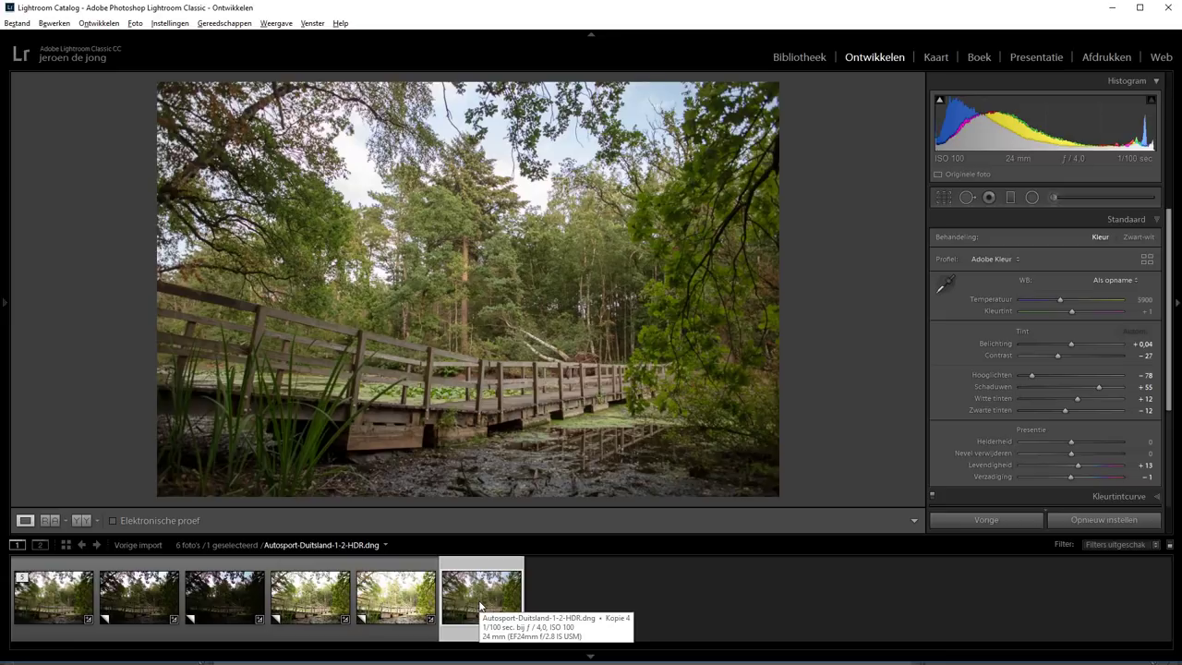
left_click(65, 598)
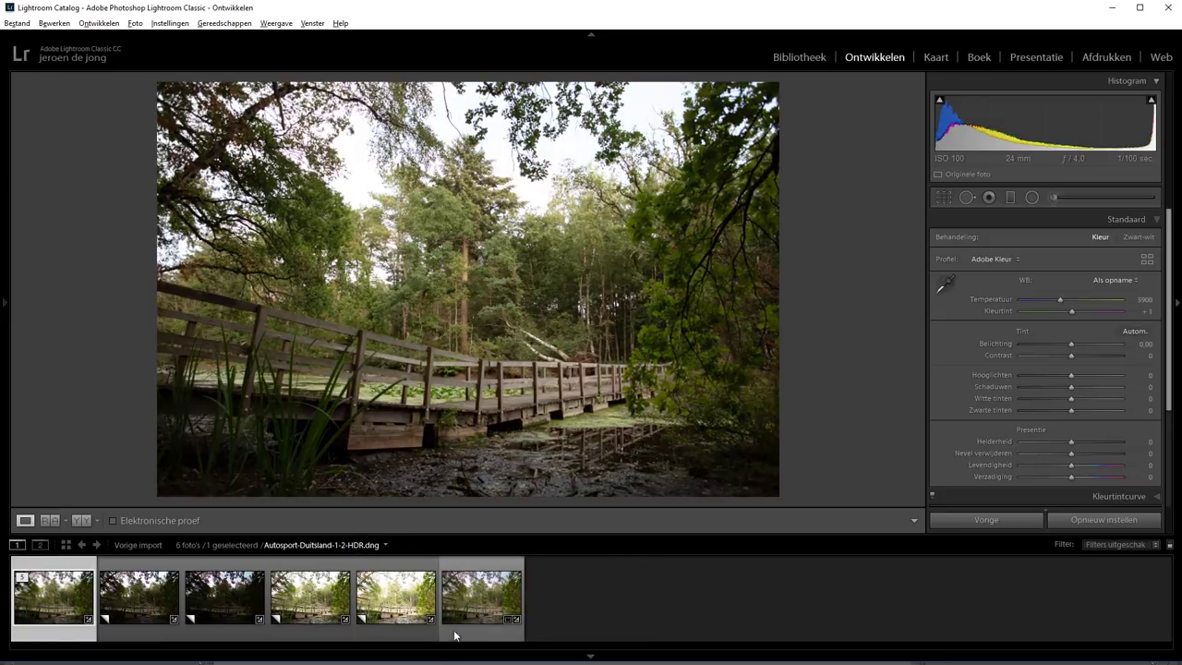
left_click(480, 606)
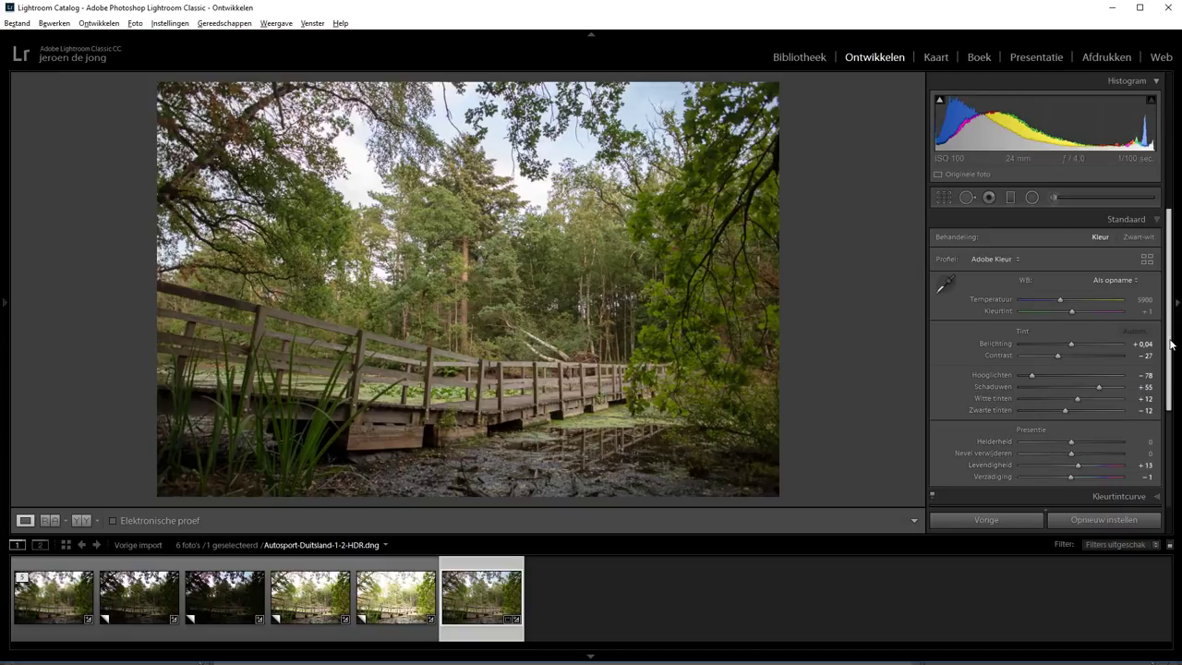
Set highlights -100, blacks -27, contrast -7, temperature 6756 and saturation +10.
scroll(1171, 344, "down", 2)
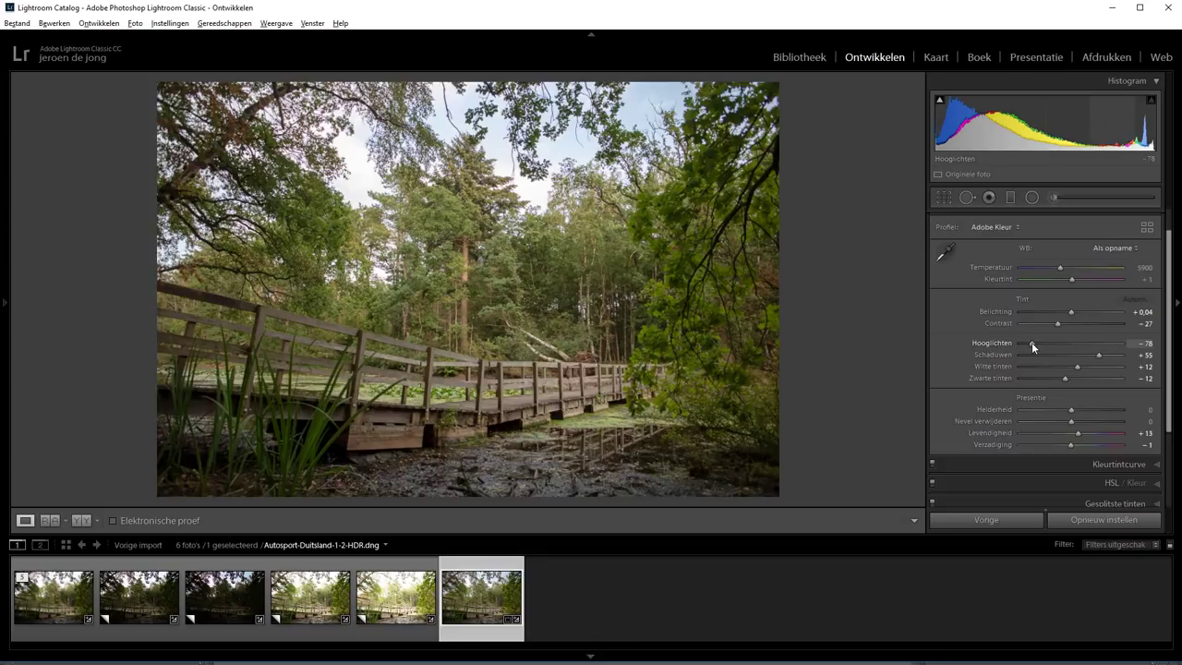
left_click_drag(1031, 343, 1009, 349)
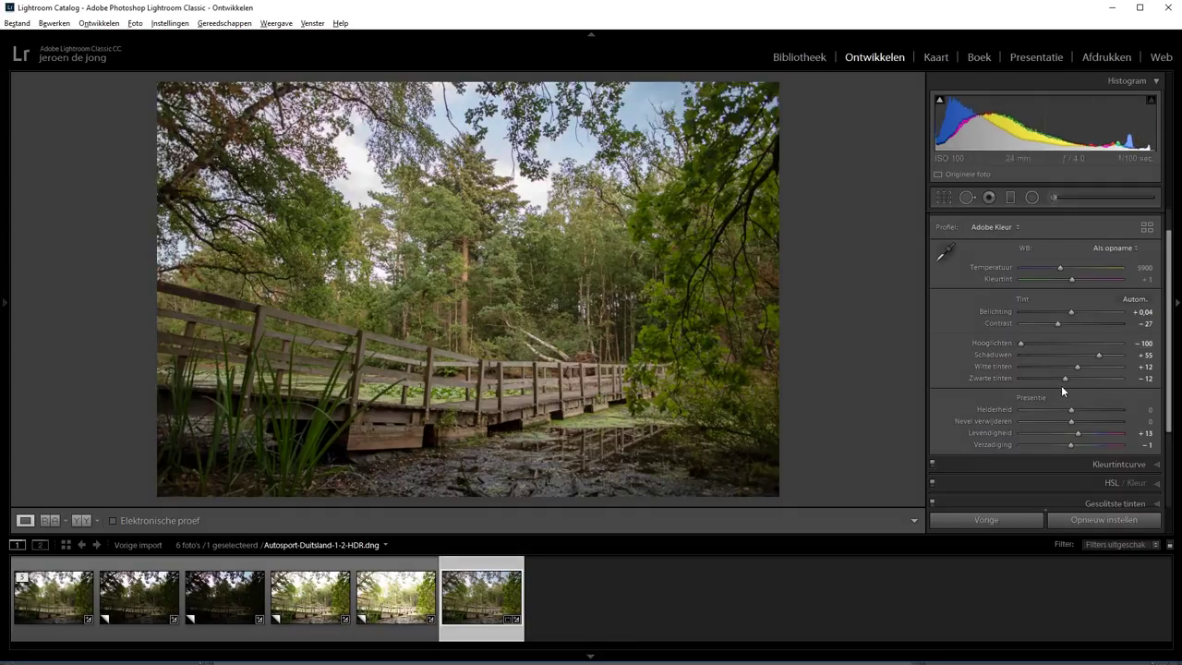
left_click_drag(1061, 379, 1056, 379)
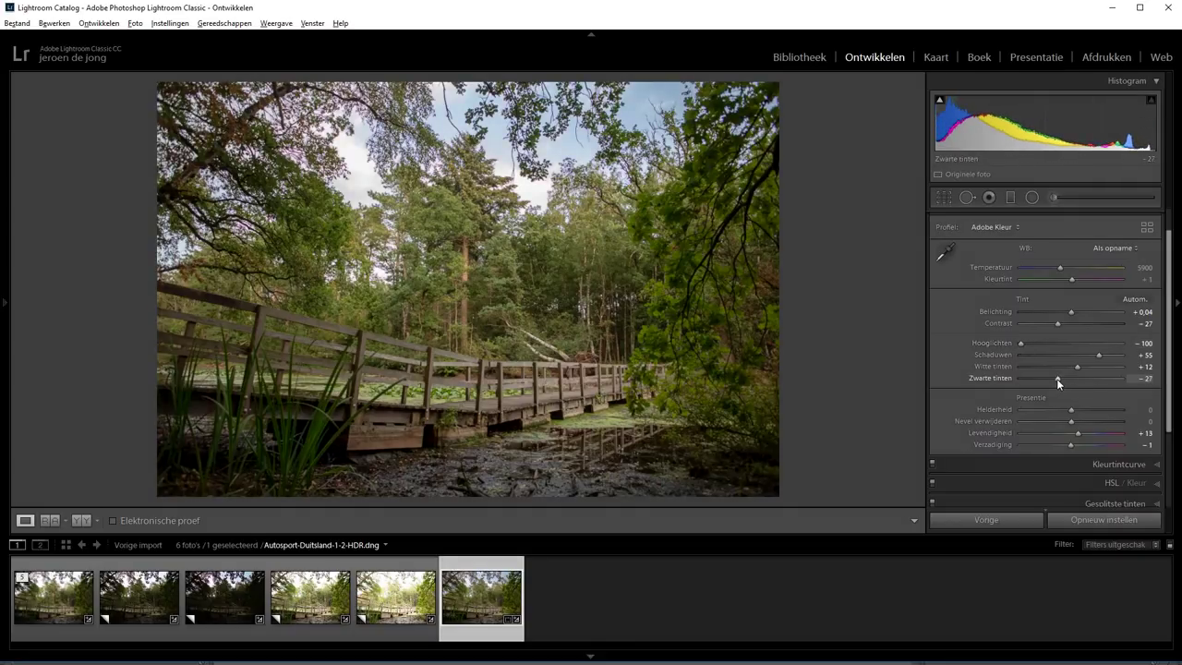
left_click_drag(1059, 321, 1067, 320)
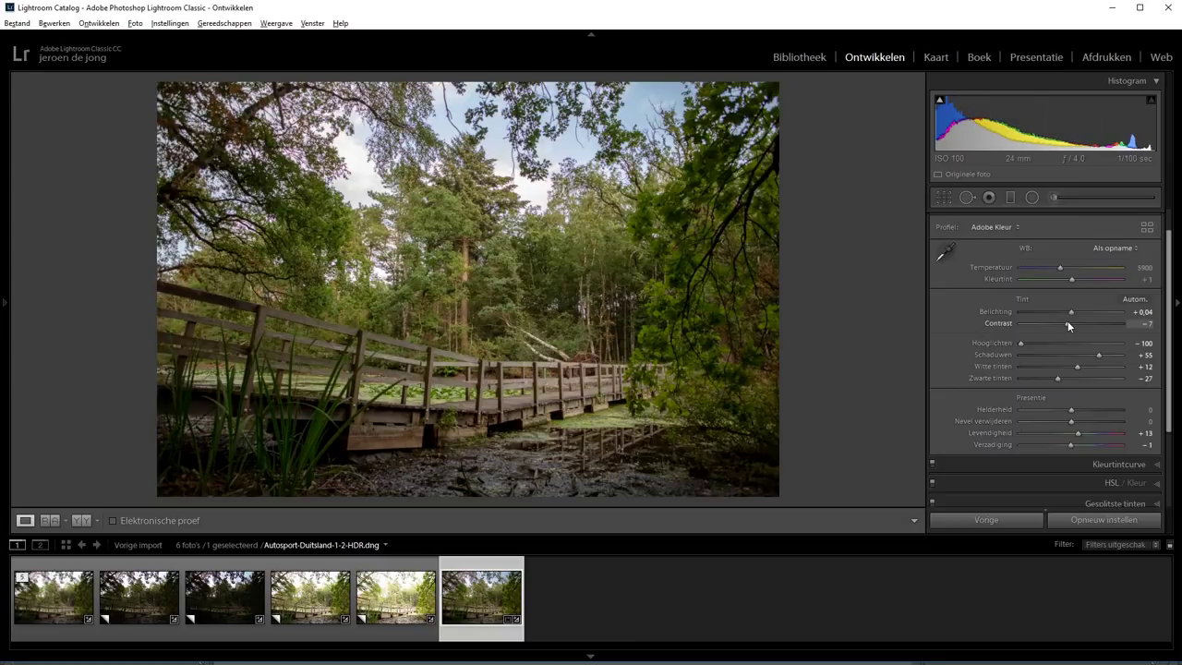
left_click_drag(1065, 268, 1069, 267)
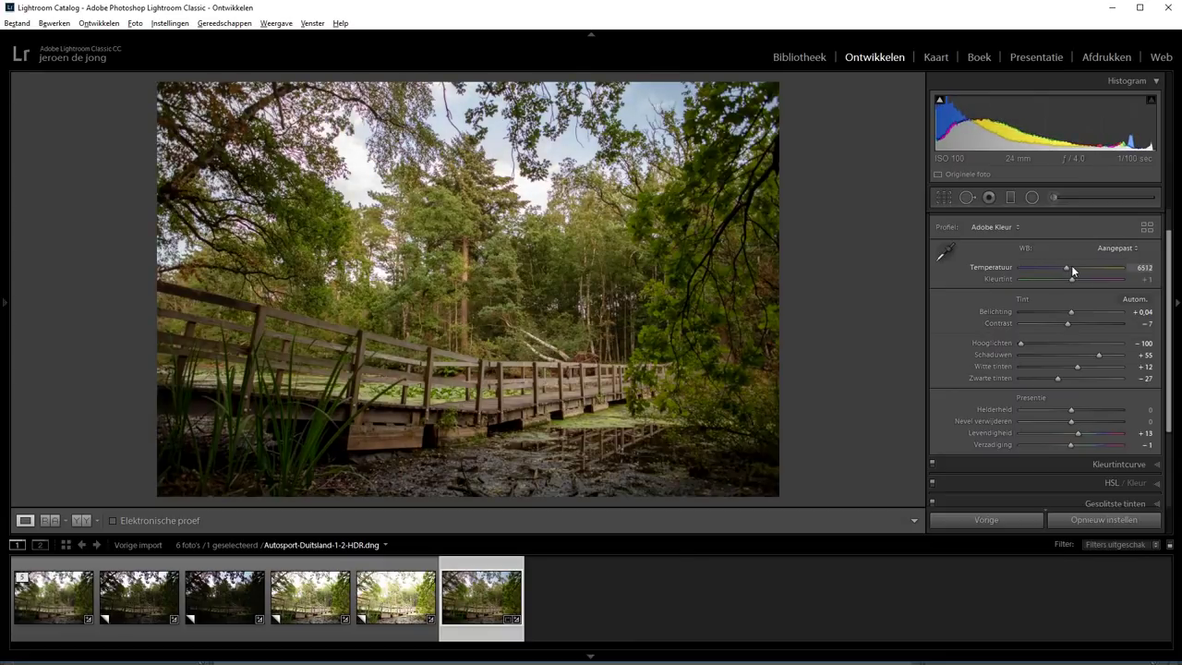
scroll(1062, 415, "down", 1)
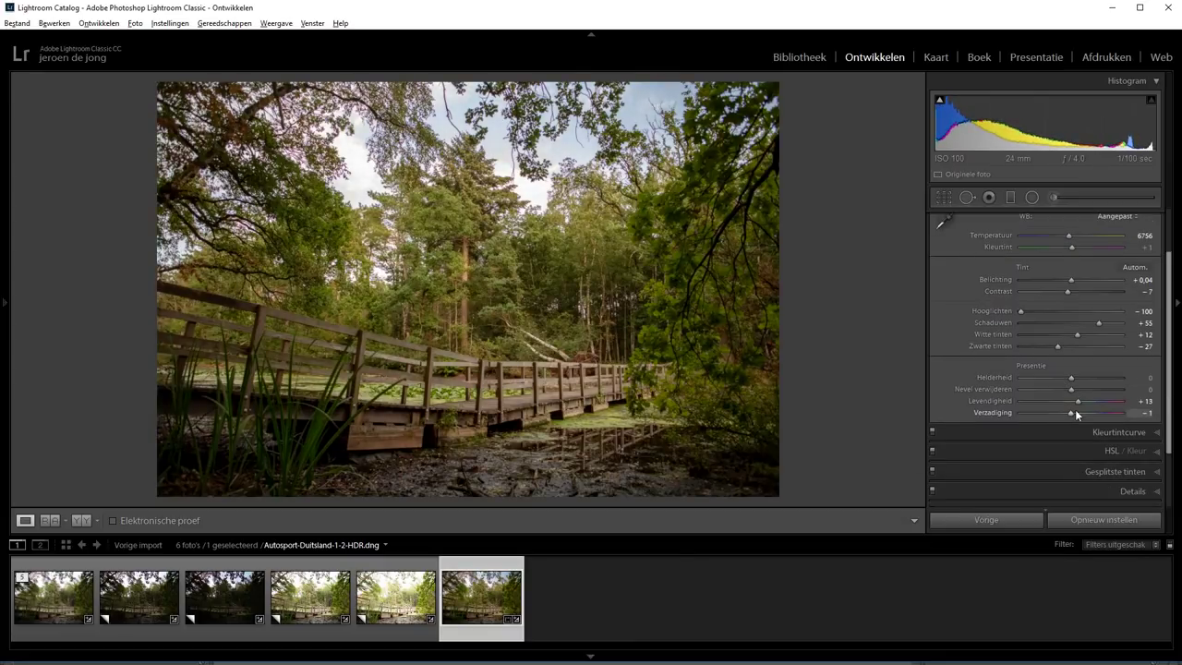
left_click_drag(1073, 412, 1078, 414)
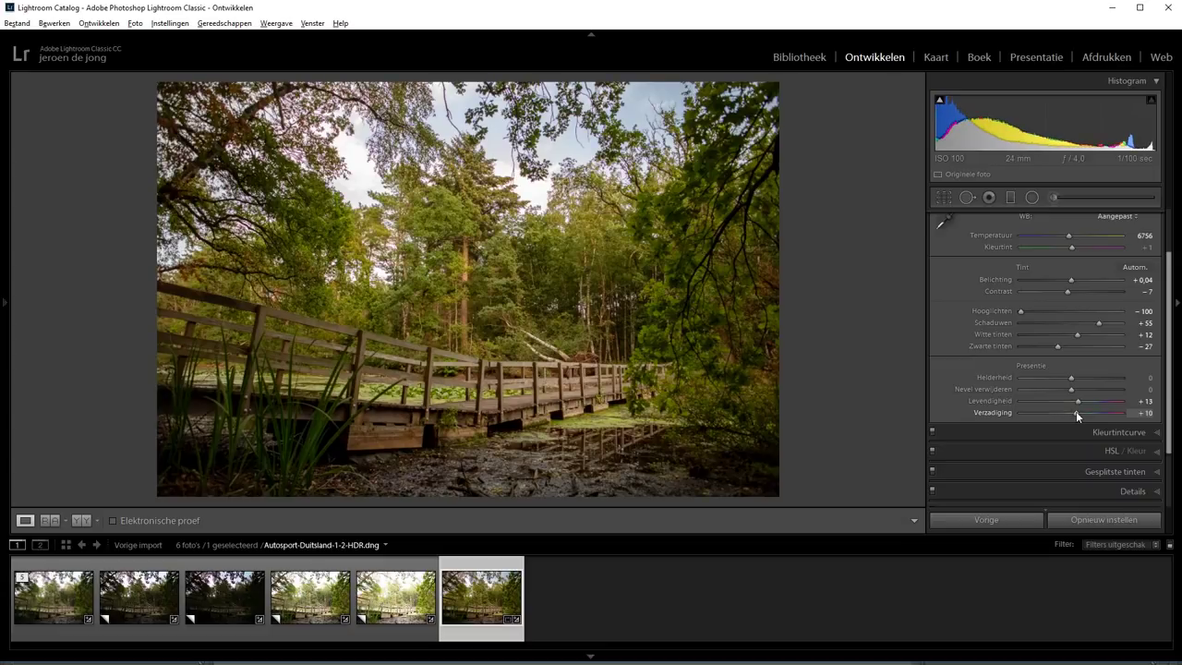
Lower the HDR's HSL saturation to green −32 and yellow −4, muting the foliage.
left_click(1112, 451)
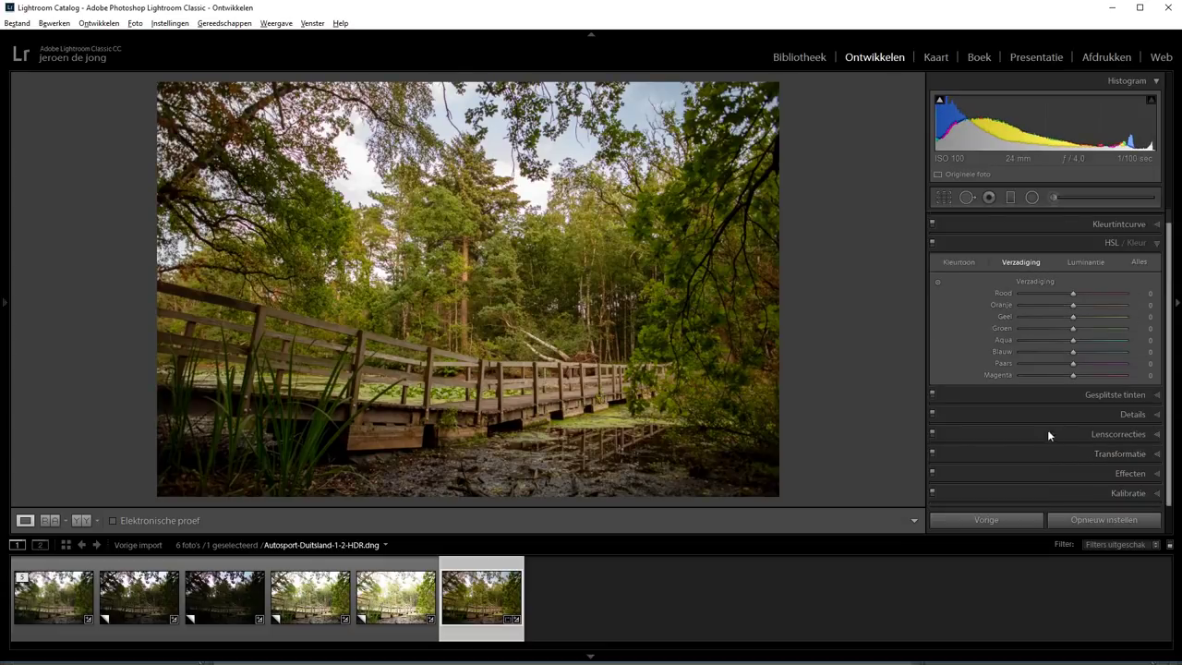
left_click_drag(1068, 327, 1071, 321)
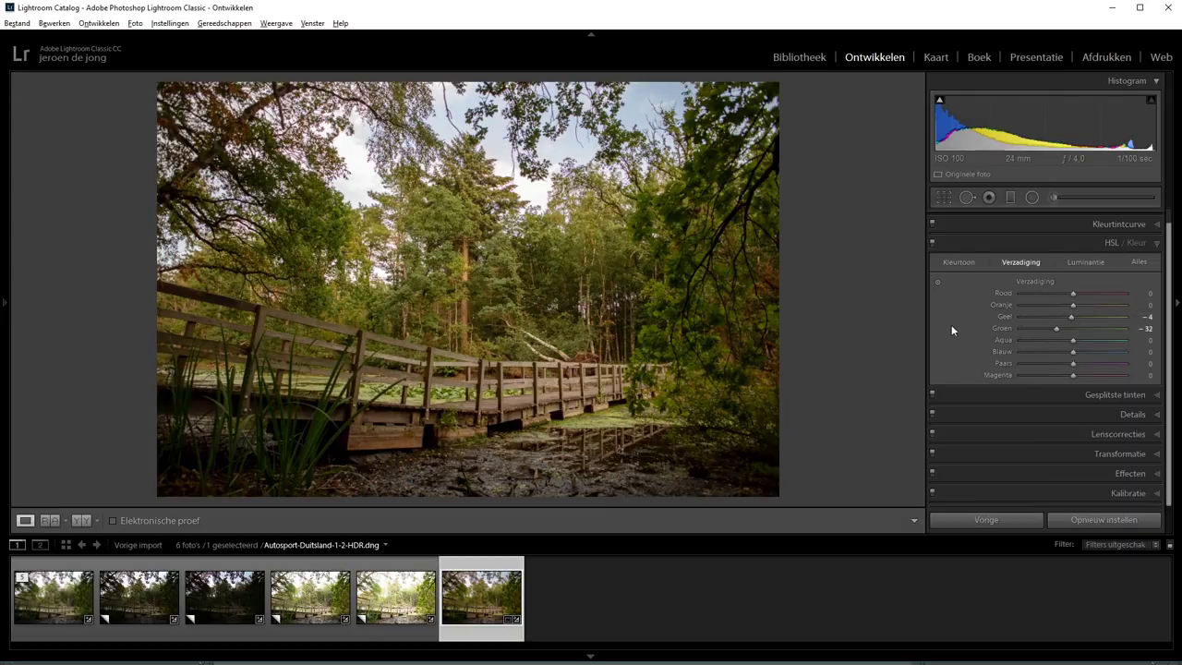